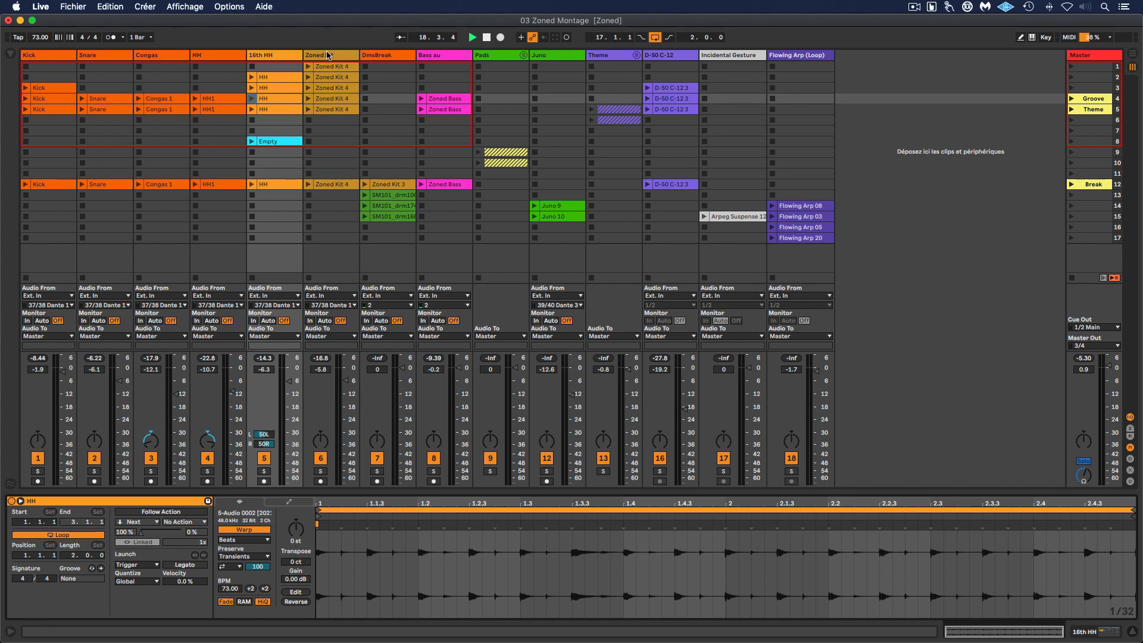
# Enable Follow Action on the first Zoned Kit 4 clip, keeping it Linked with Next as the action
pyautogui.click(333, 69)
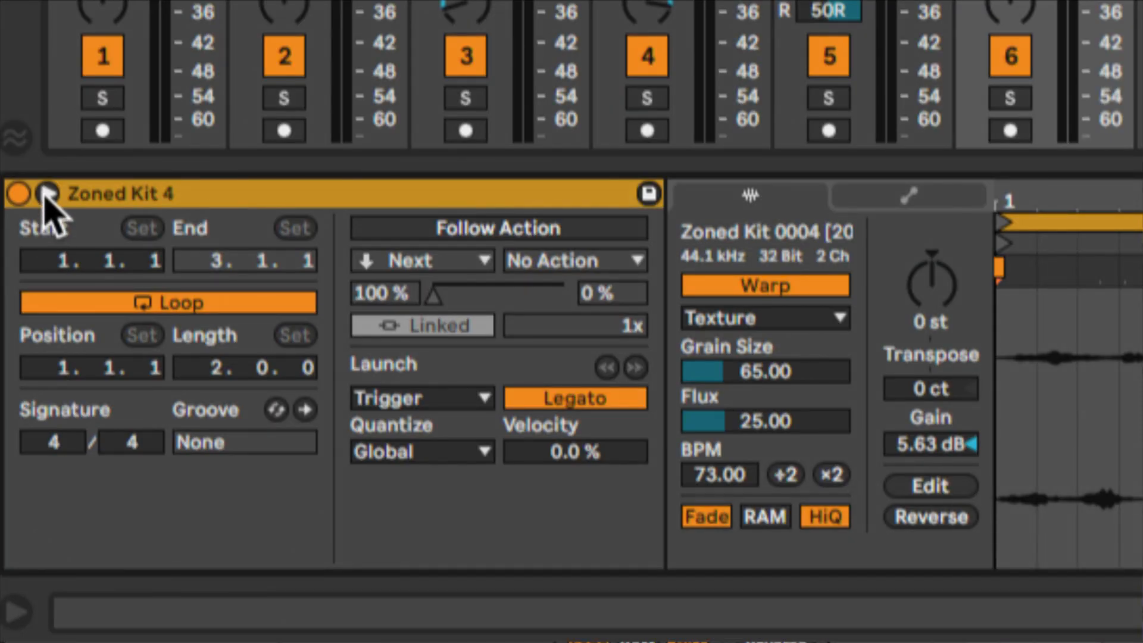
pyautogui.click(48, 193)
pyautogui.click(47, 193)
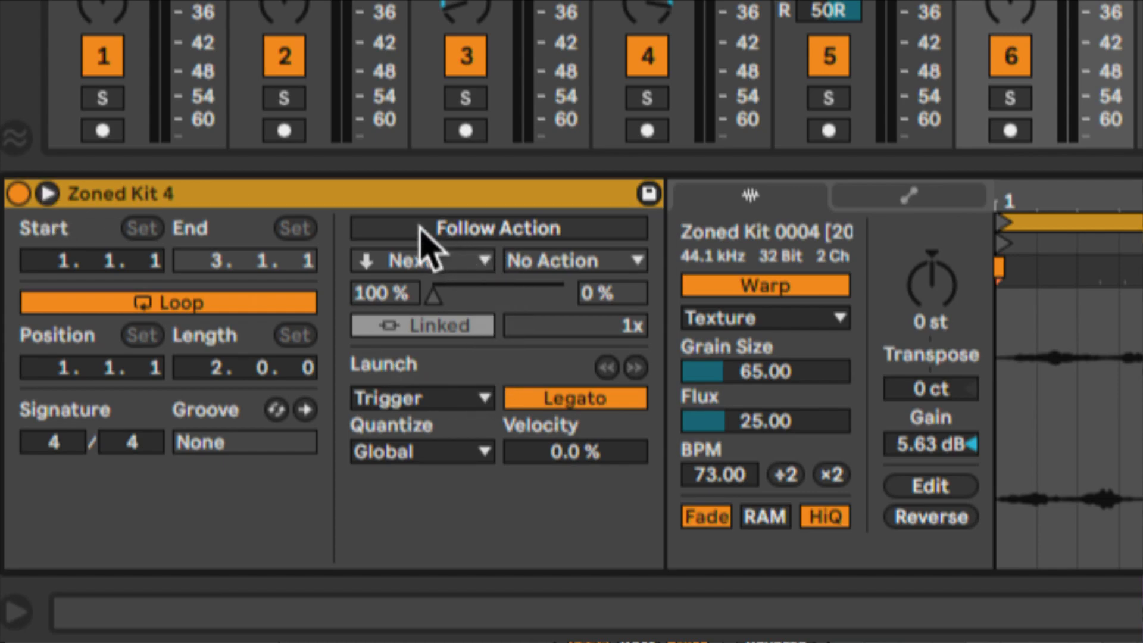
pyautogui.click(420, 229)
pyautogui.click(420, 229)
pyautogui.click(420, 229)
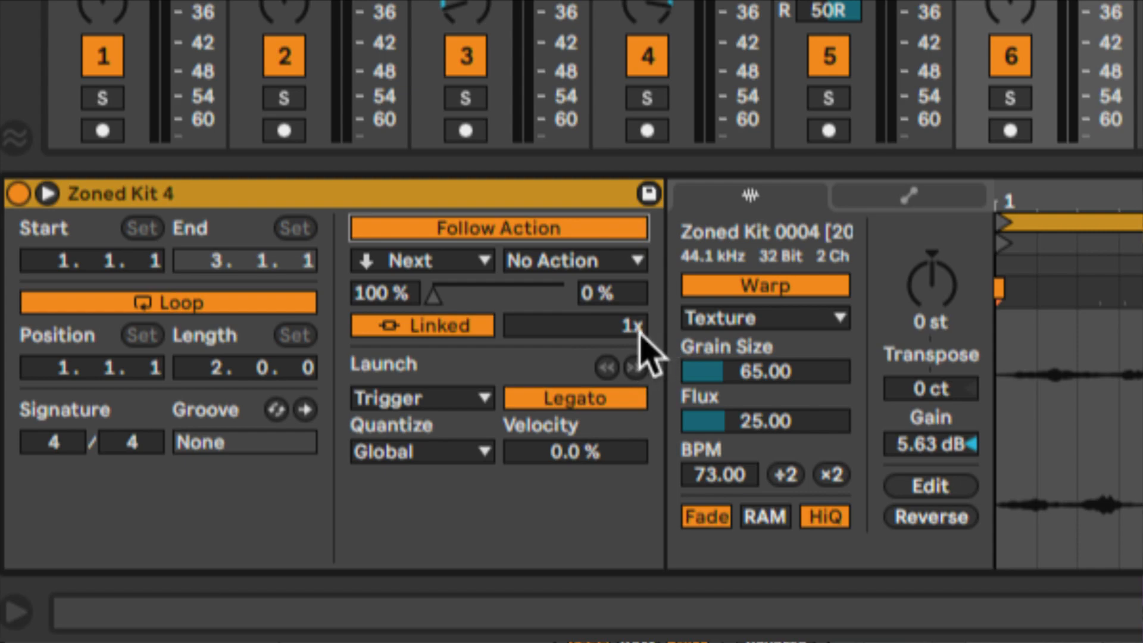
pyautogui.click(474, 329)
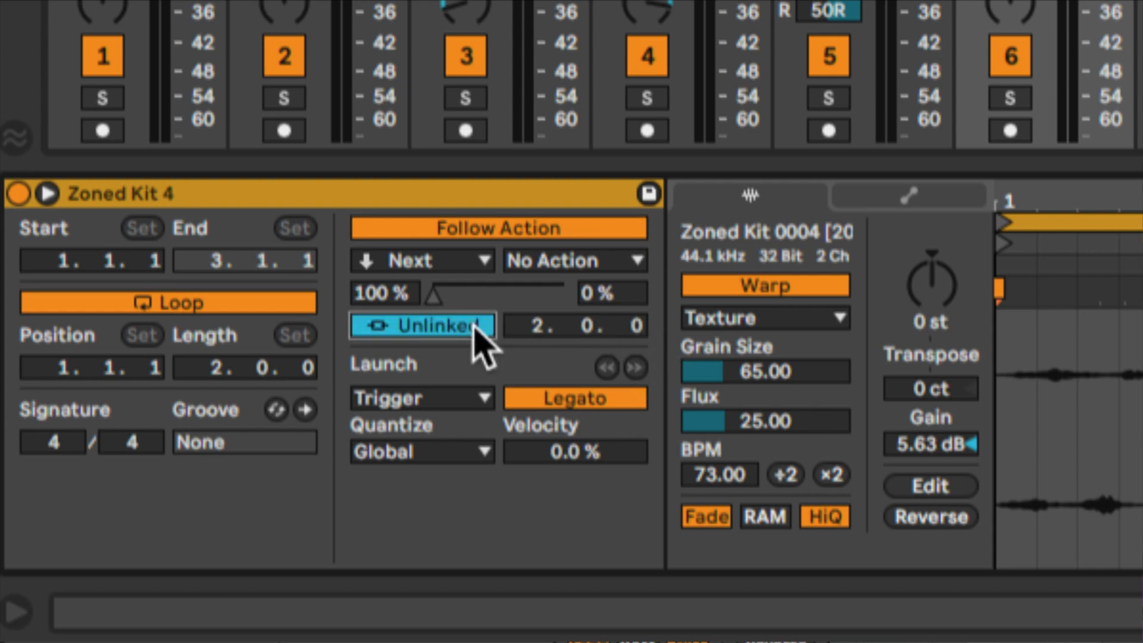
pyautogui.click(476, 326)
pyautogui.click(453, 262)
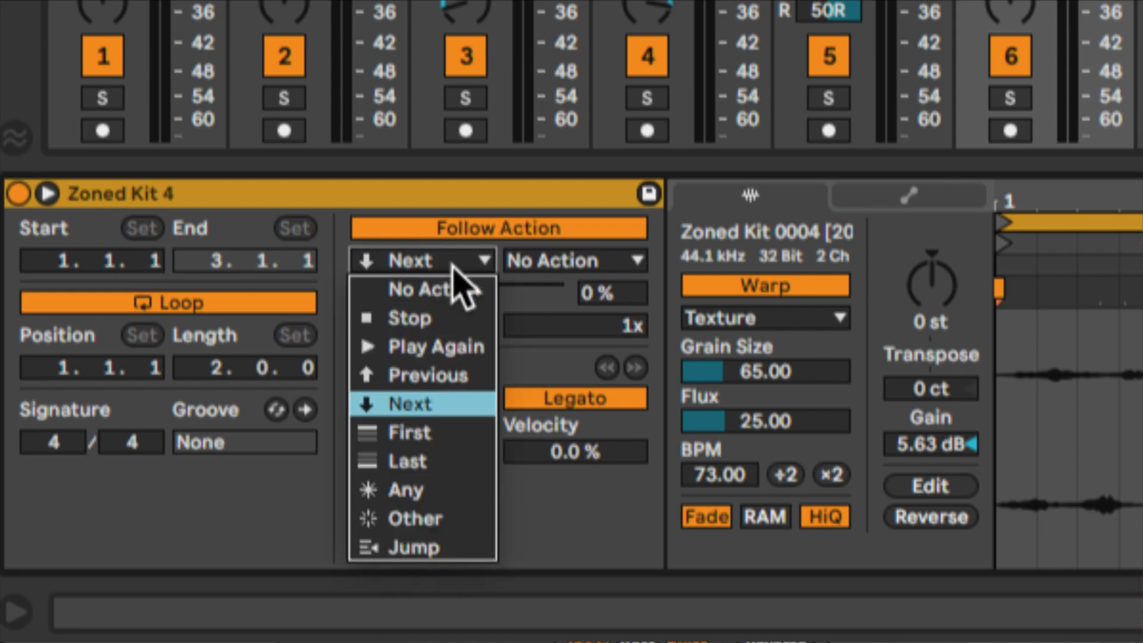
pyautogui.click(467, 405)
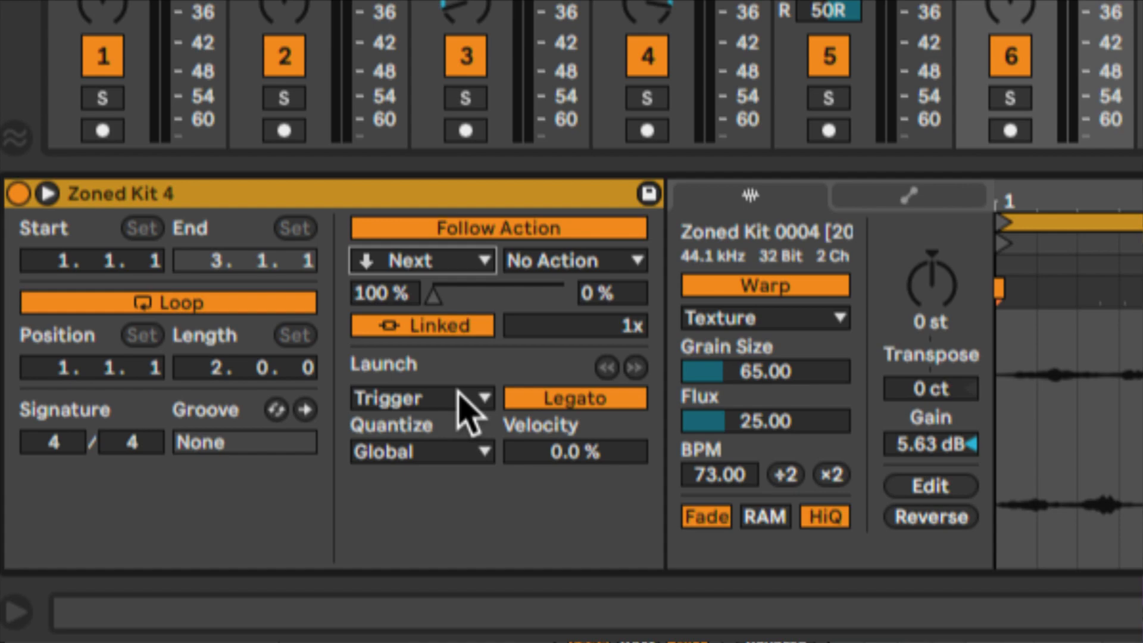
# Try Jump as the first Zoned Kit 4 clip's follow action and return it to Next
pyautogui.click(466, 261)
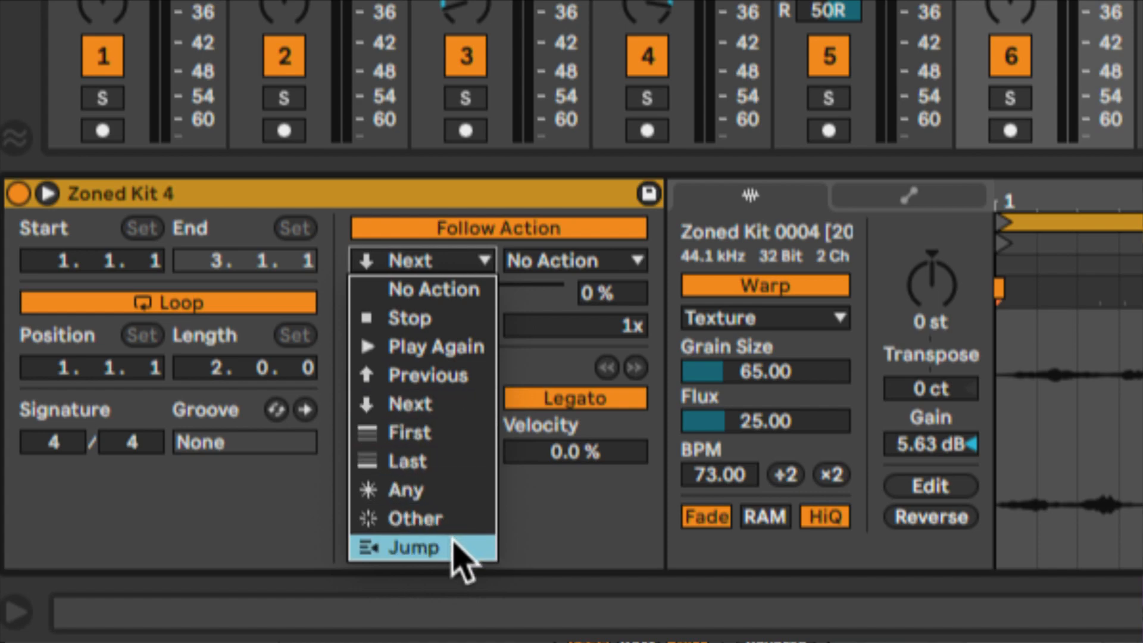
pyautogui.click(417, 547)
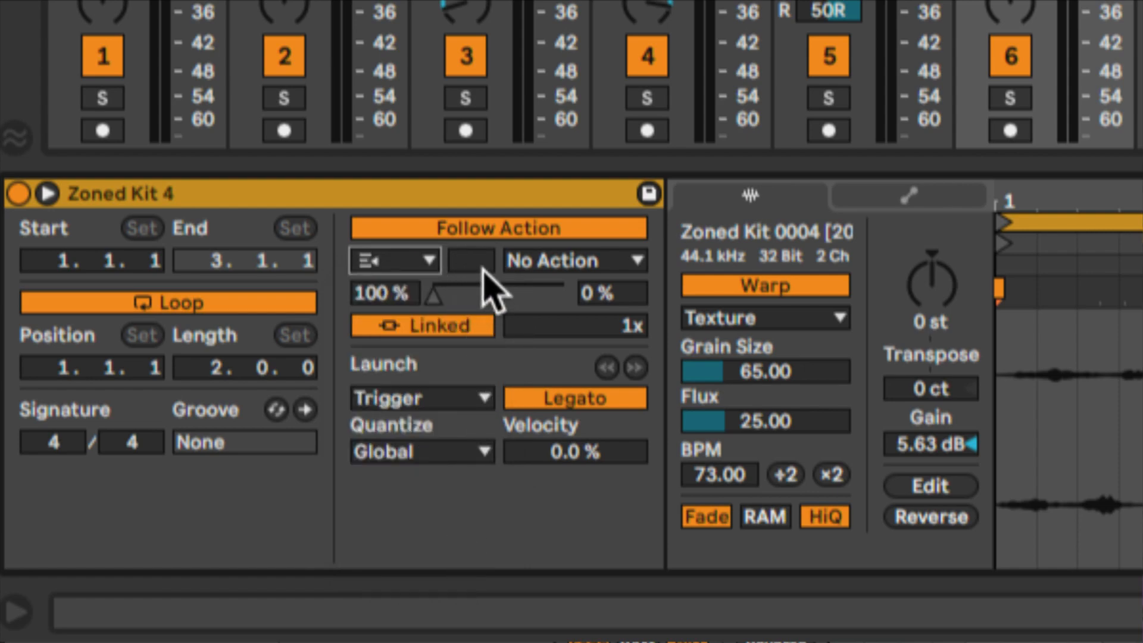
pyautogui.click(427, 260)
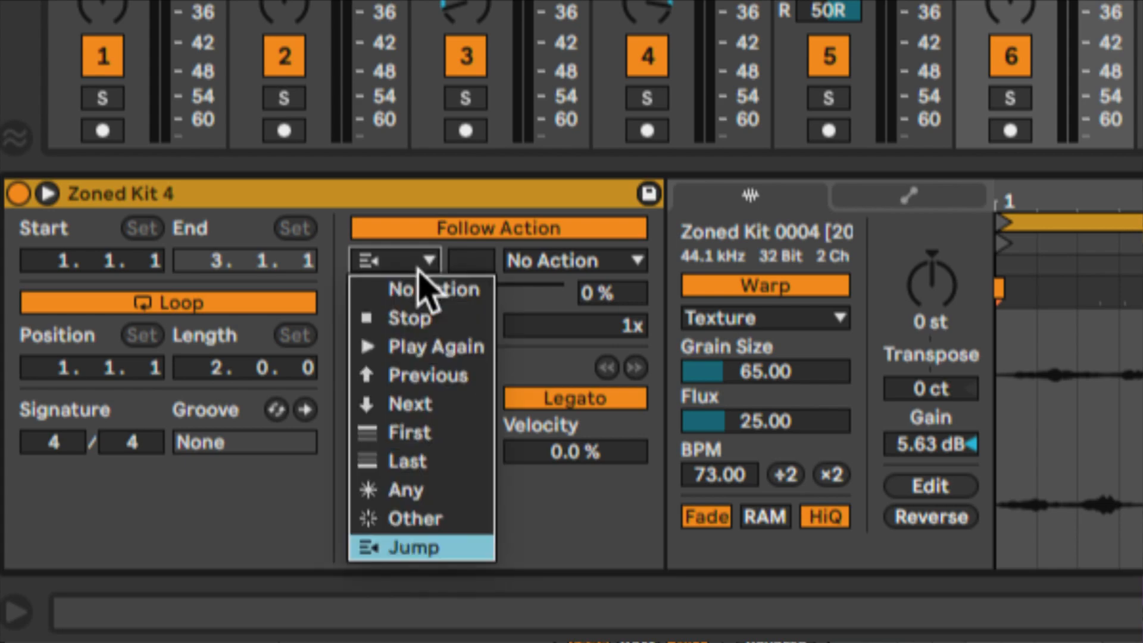
pyautogui.click(444, 409)
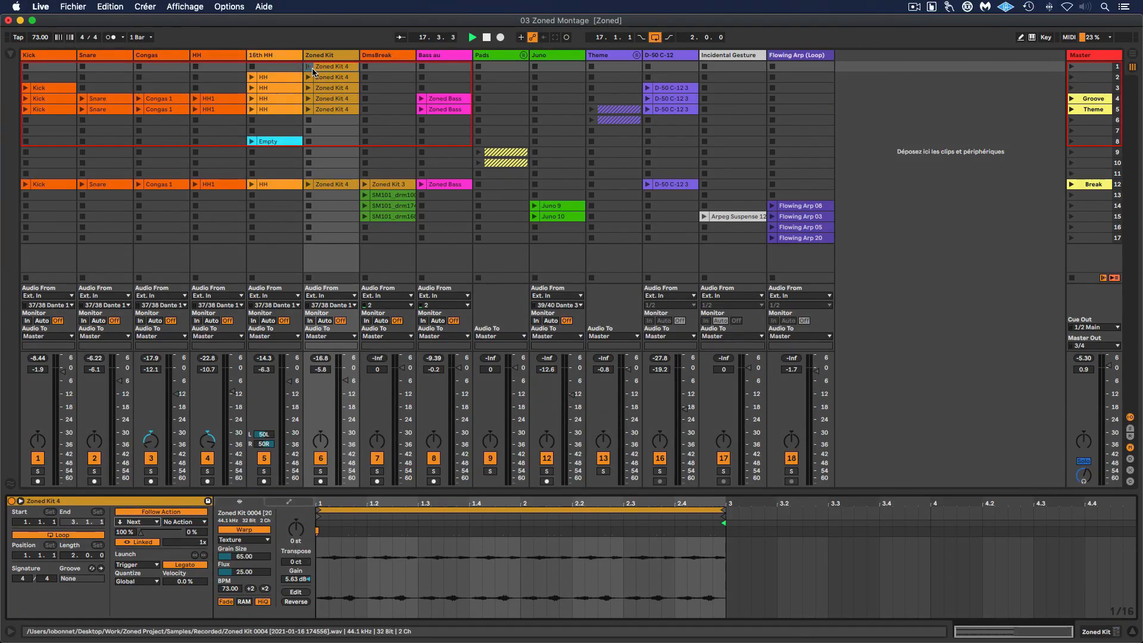
# Launch the first Zoned Kit 4 clip to hear its follow action
pyautogui.click(309, 67)
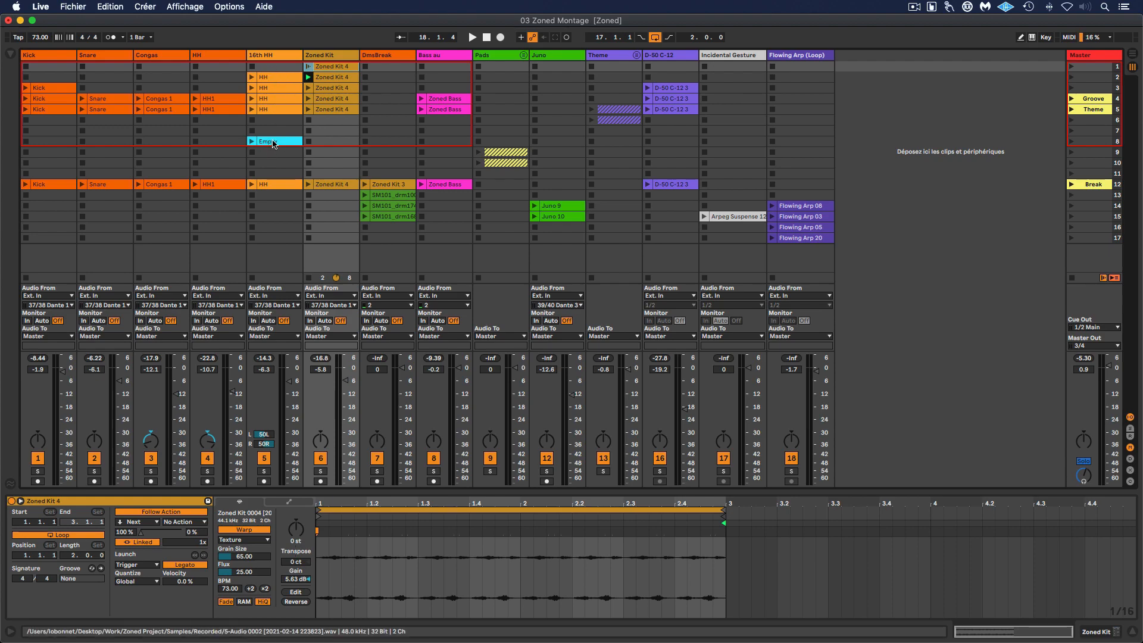
# Move the Empty clip to the first slot of the 16th HH track, enable its Follow Action, and start playback
pyautogui.moveTo(273, 143); pyautogui.dragTo(273, 130)
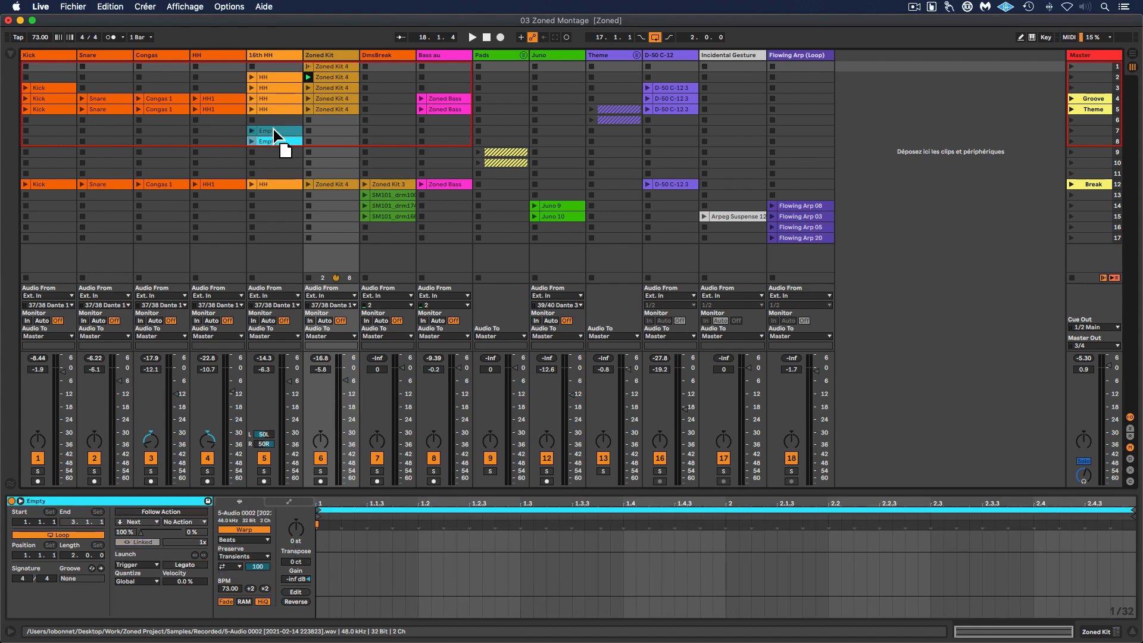
pyautogui.moveTo(273, 67); pyautogui.dragTo(271, 65)
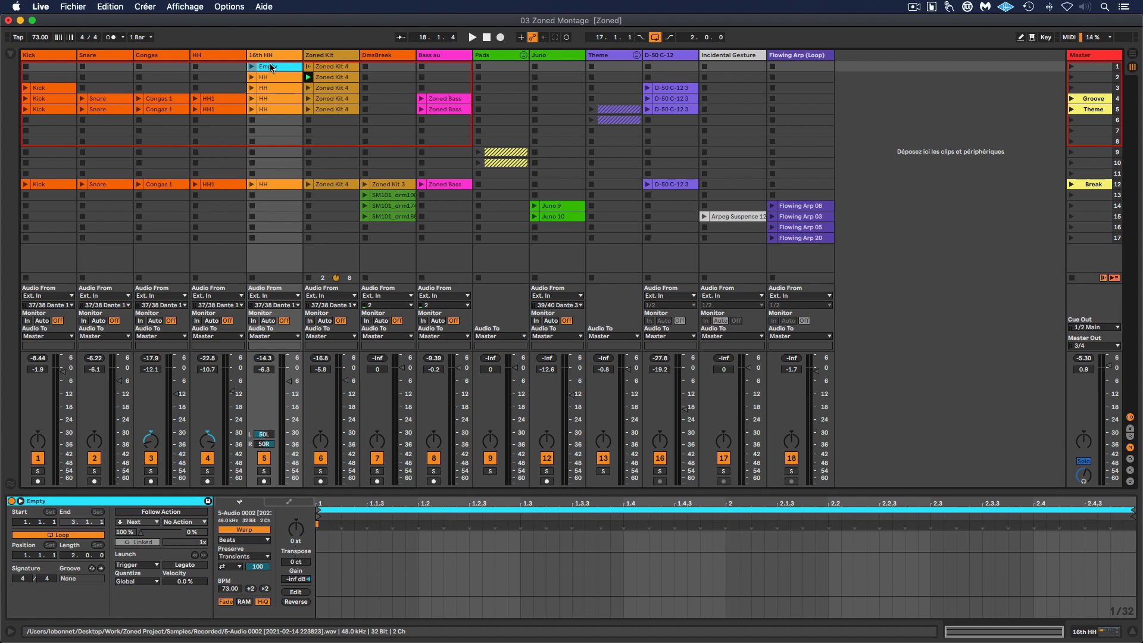
pyautogui.click(139, 512)
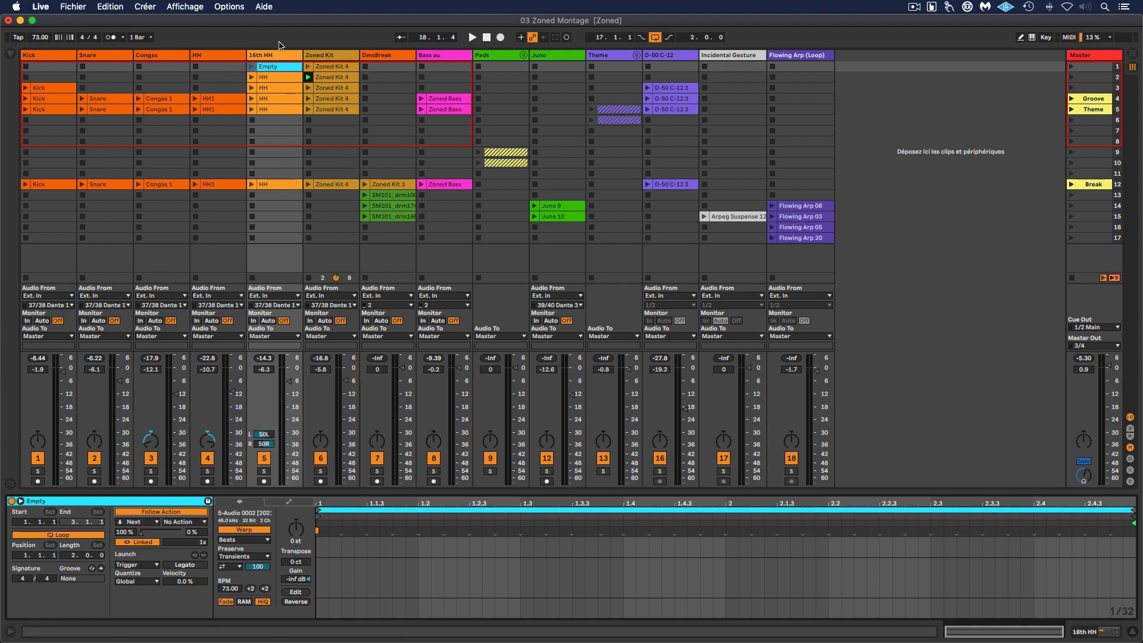
pyautogui.press('space')
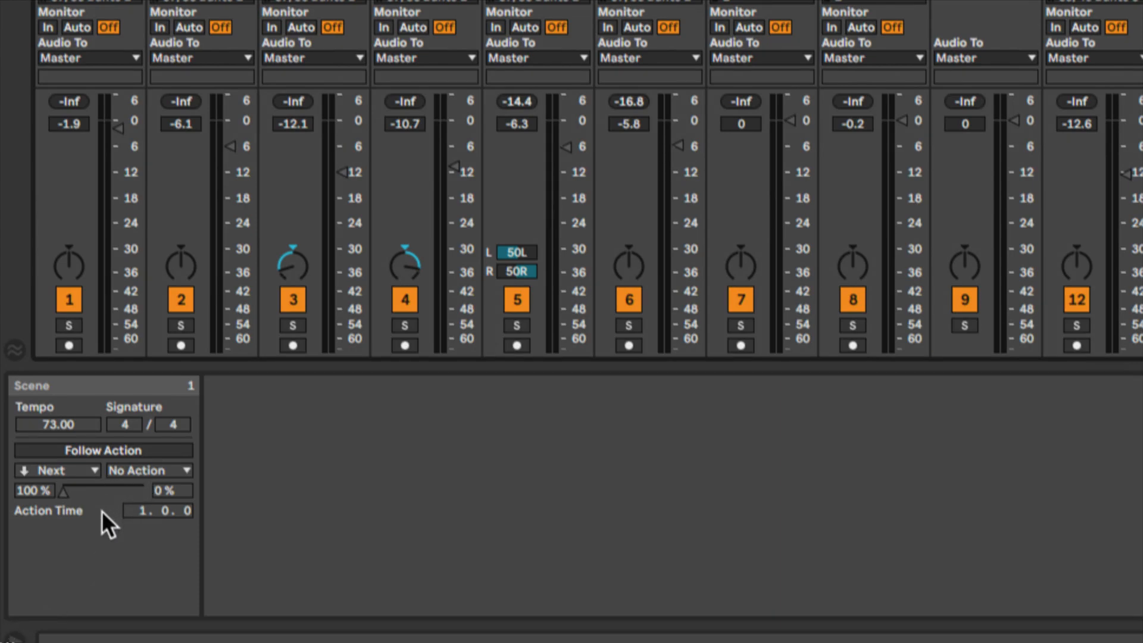
# Enable Follow Action on scene 1 with Next and an action time of 2.0.0, and launch the scene
pyautogui.click(81, 450)
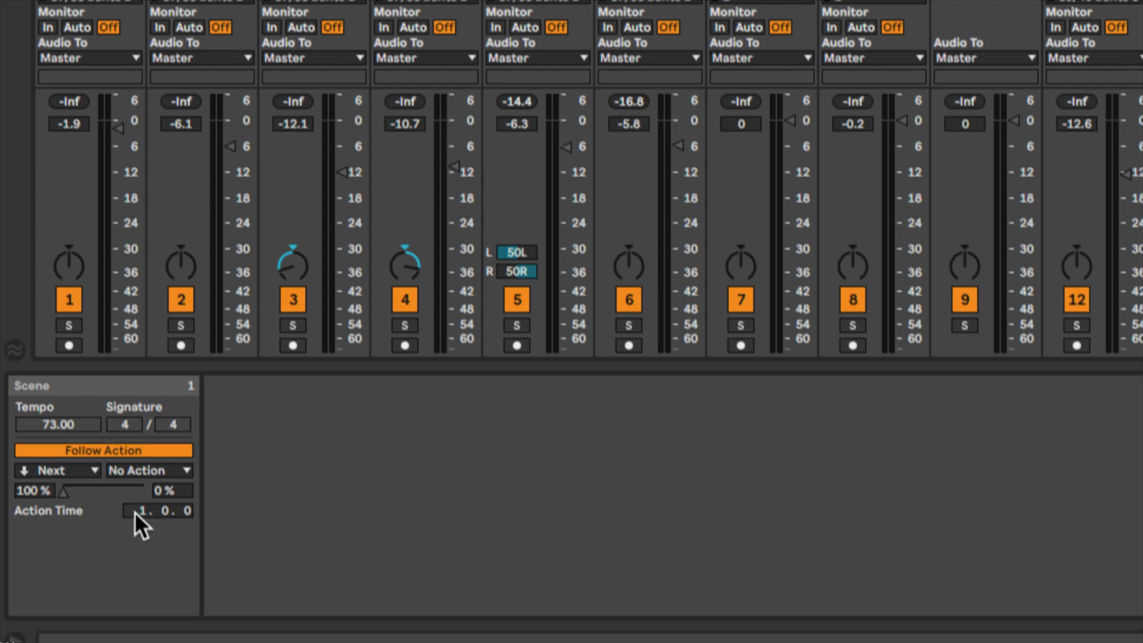
pyautogui.click(80, 469)
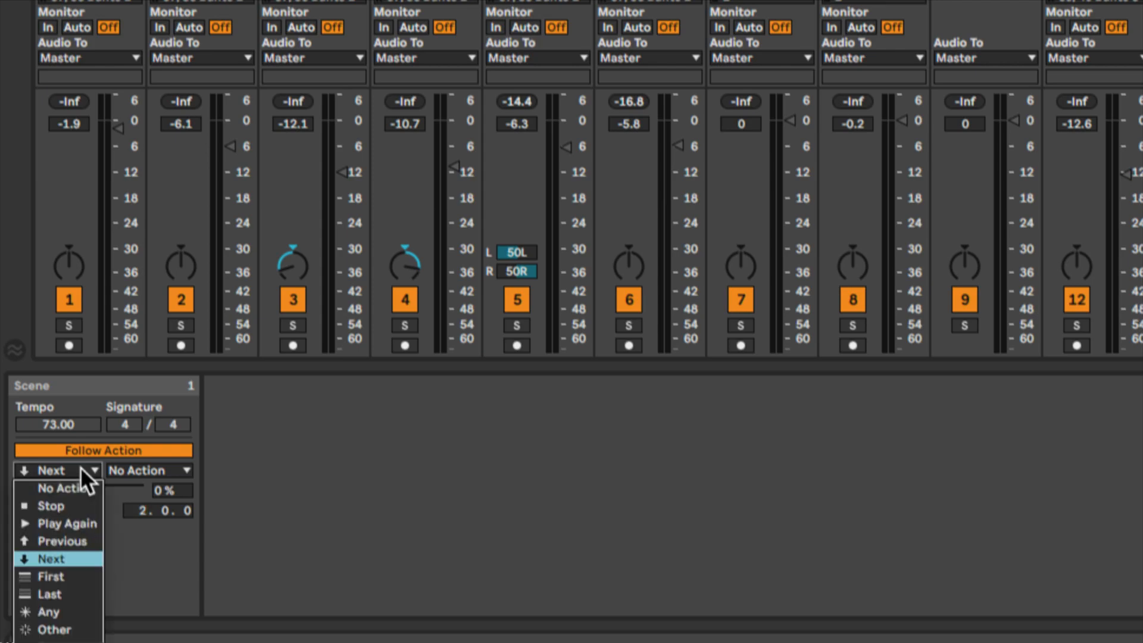
pyautogui.click(83, 560)
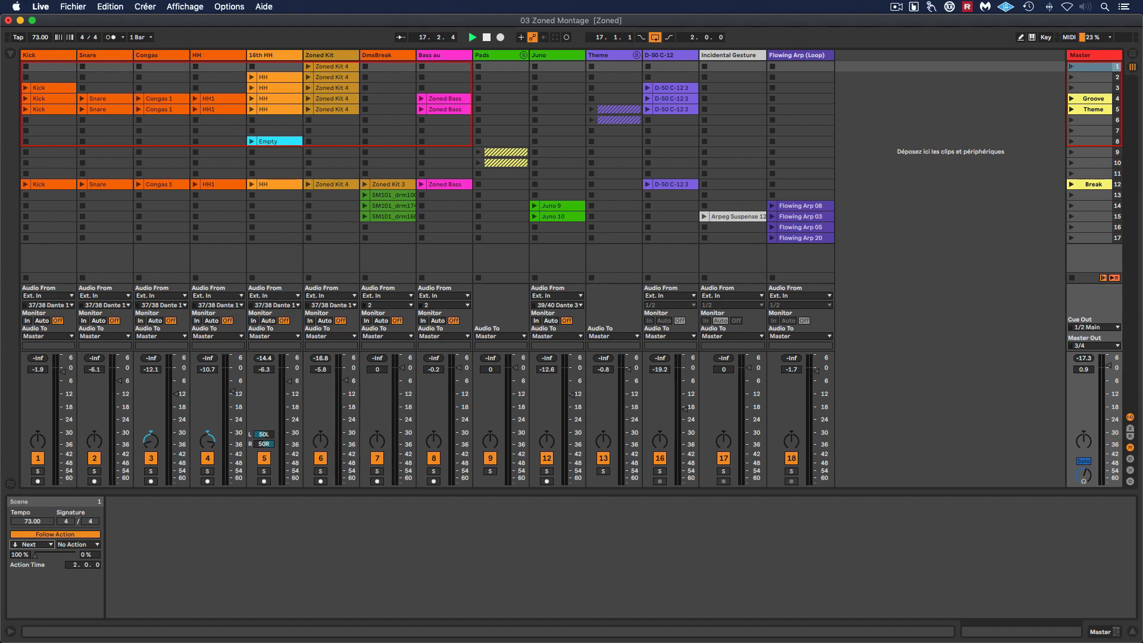
pyautogui.press('Return')
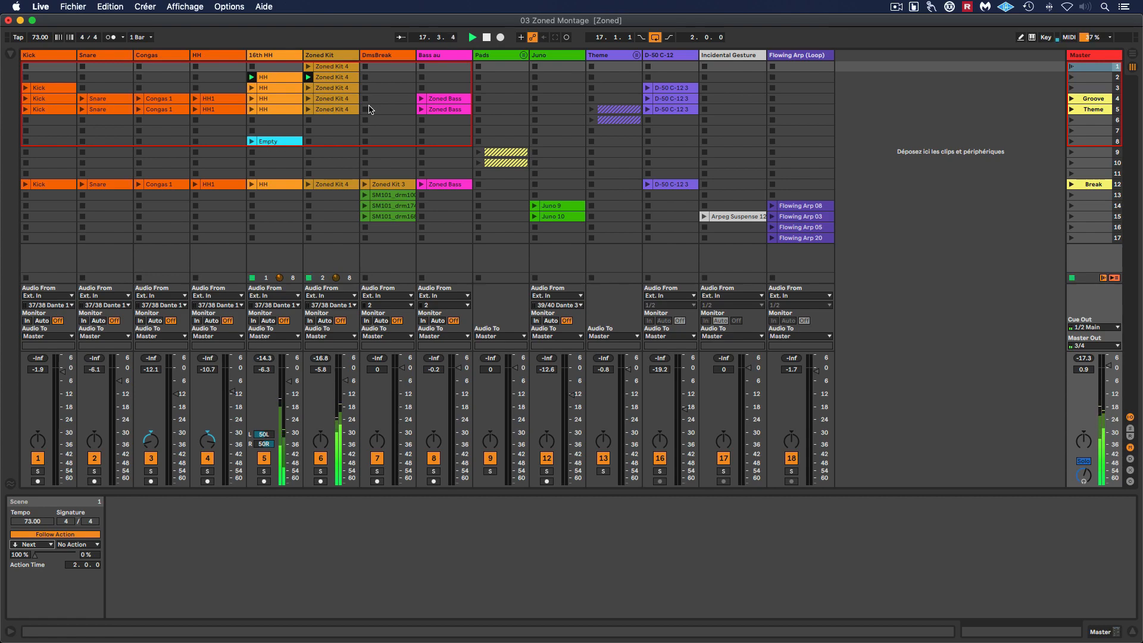
# Enable Follow Action on scenes 2 and 3 together, with Next and an action time of 2.0.0
pyautogui.click(1086, 78)
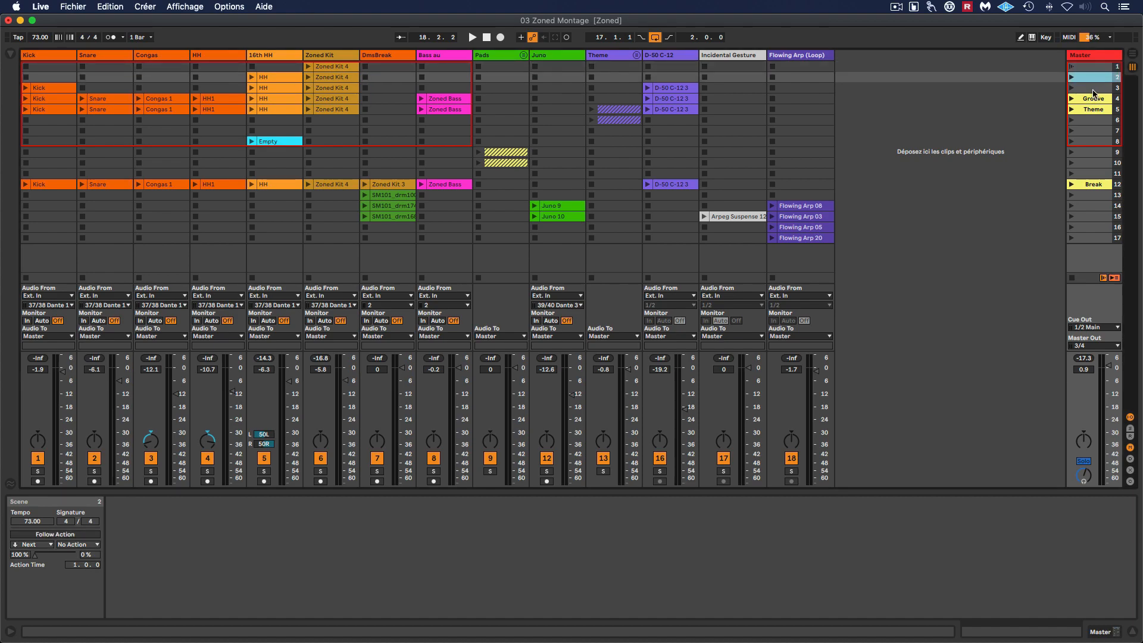
pyautogui.keyDown('shift'); pyautogui.click(1091, 91); pyautogui.keyUp('shift')
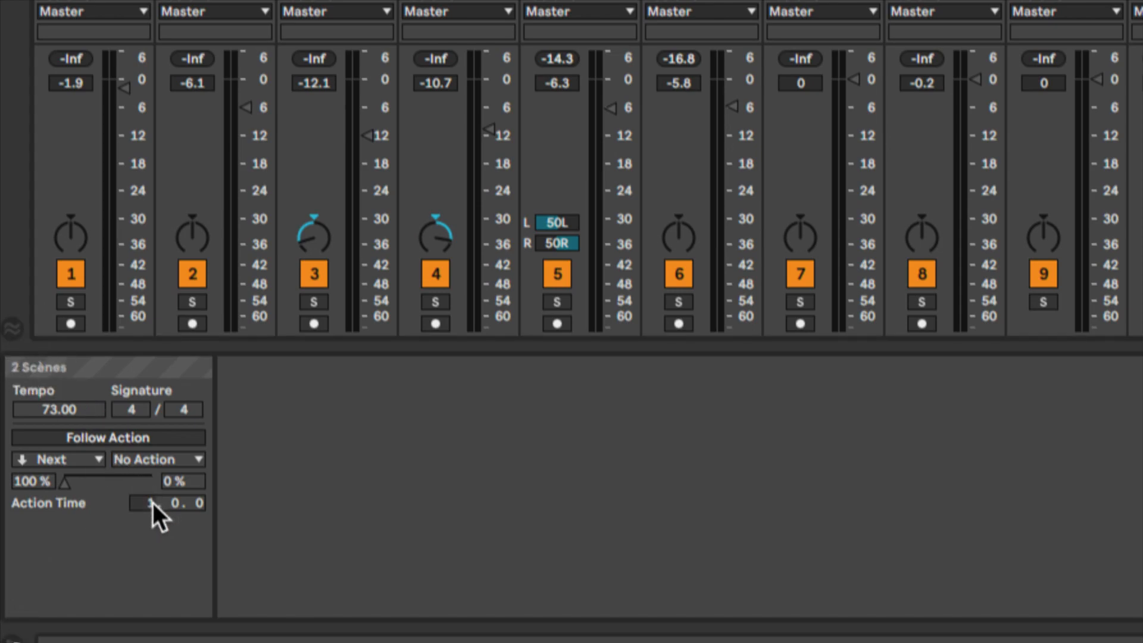
pyautogui.scroll(1, 152, 503)
pyautogui.click(64, 437)
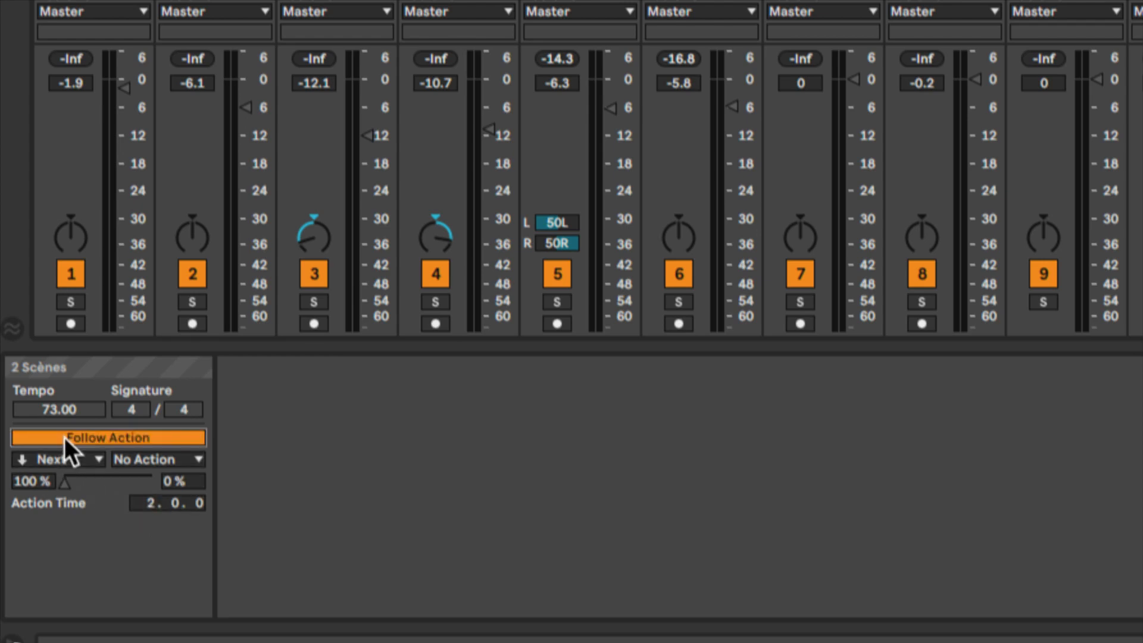
pyautogui.click(67, 455)
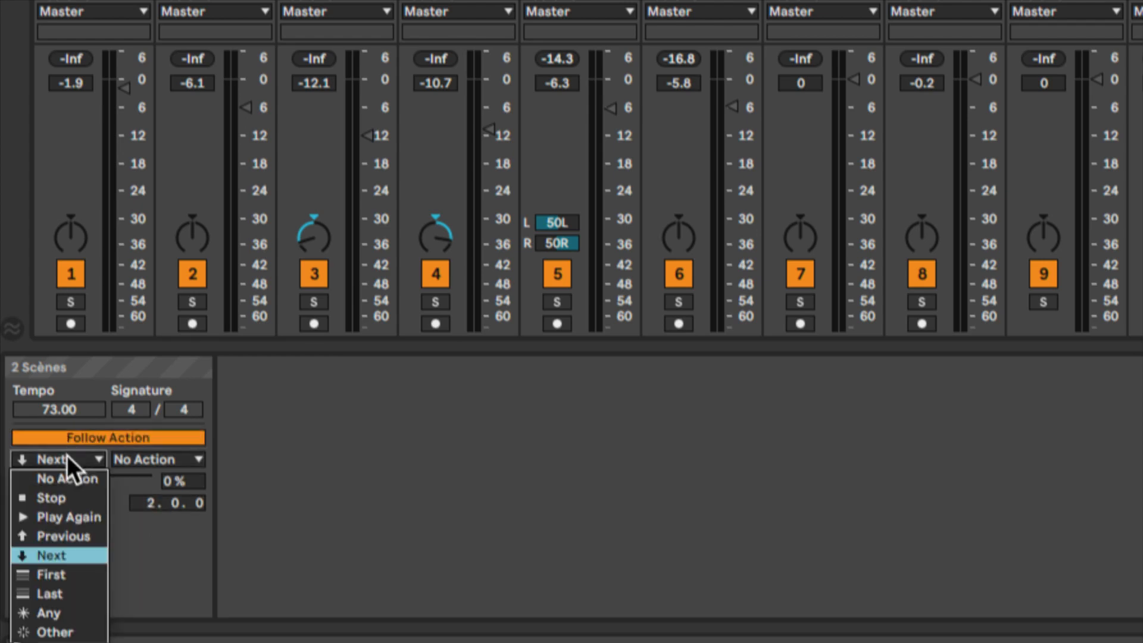
pyautogui.click(80, 555)
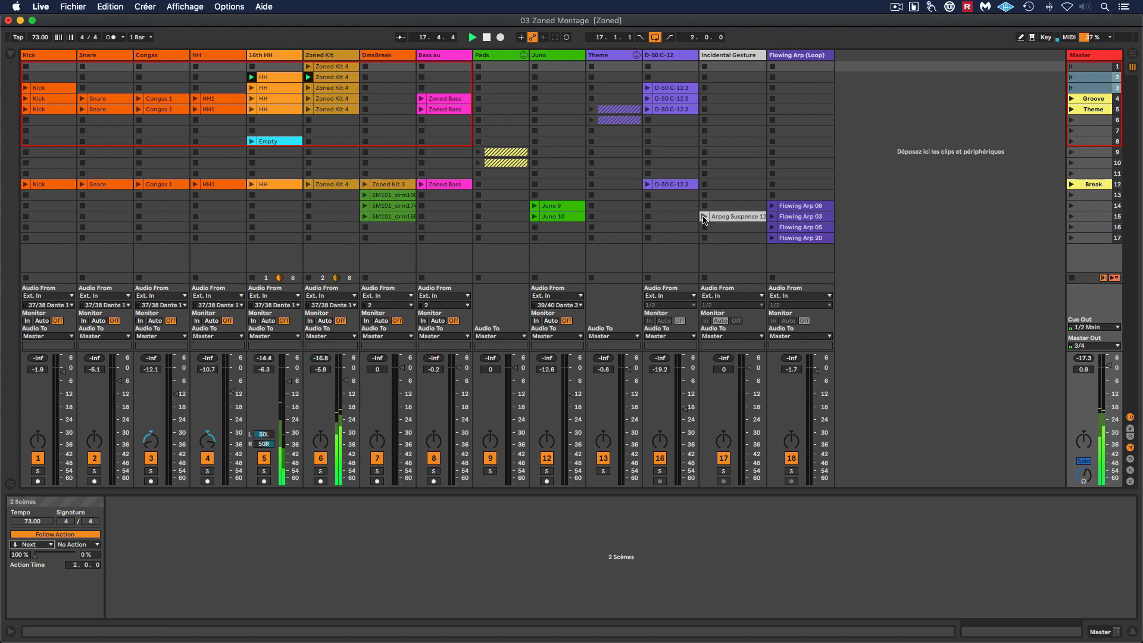
# Launch the Arpeg Suspense and Juno 9 clips over the running scenes, and stop playback after listening
pyautogui.click(703, 218)
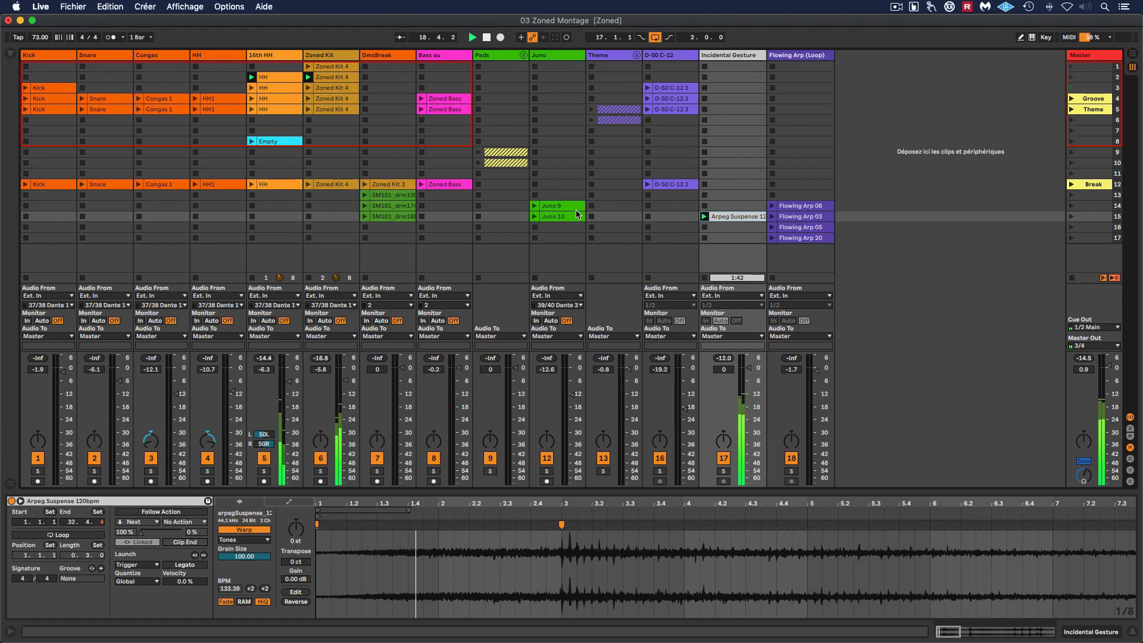
pyautogui.click(534, 205)
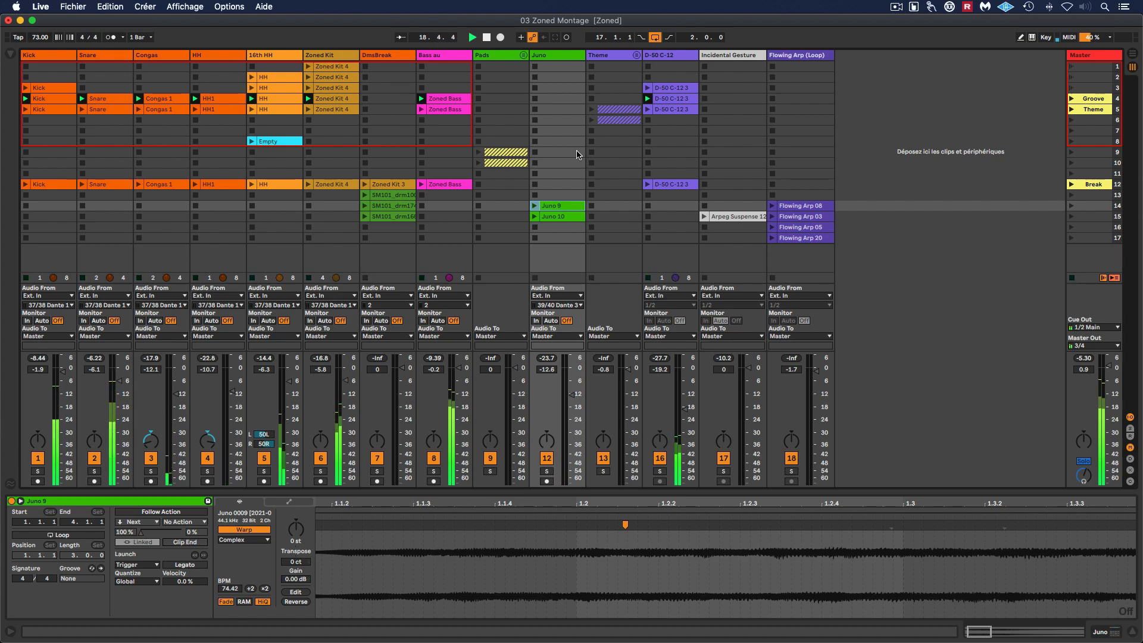
pyautogui.press('space')
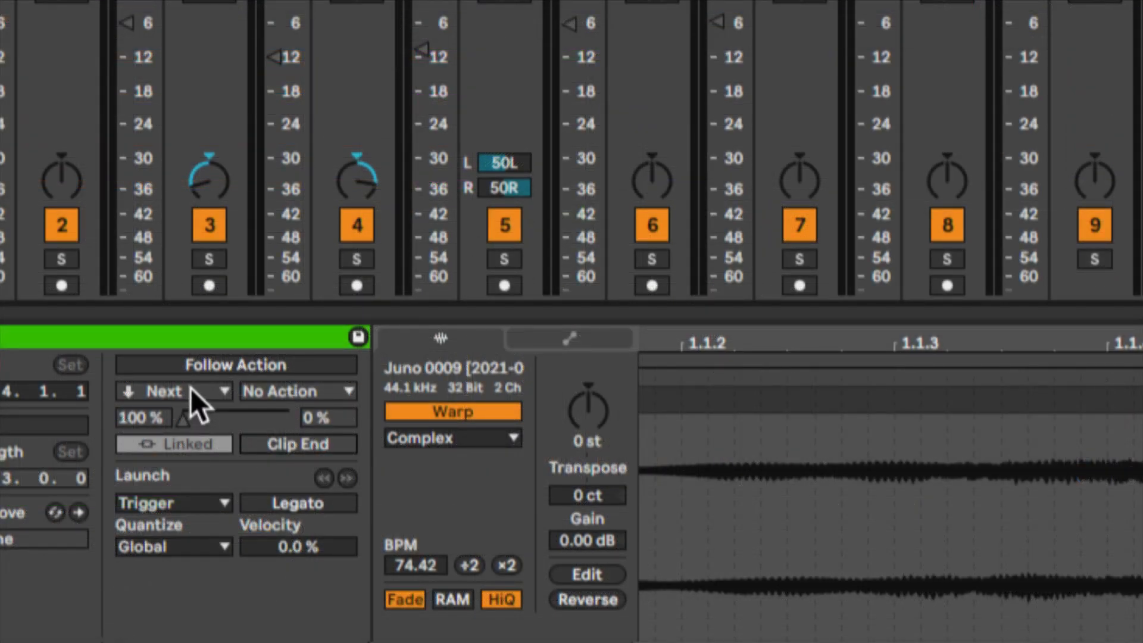
# Set the Juno 9 clip's follow action to Jump with target 1
pyautogui.click(190, 387)
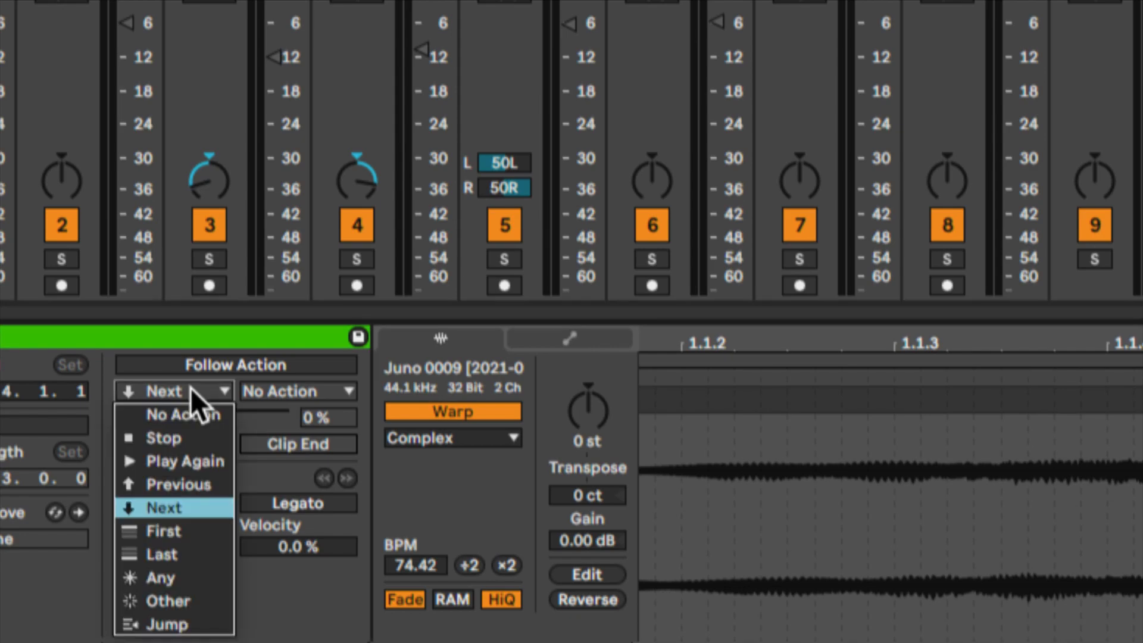
pyautogui.click(204, 620)
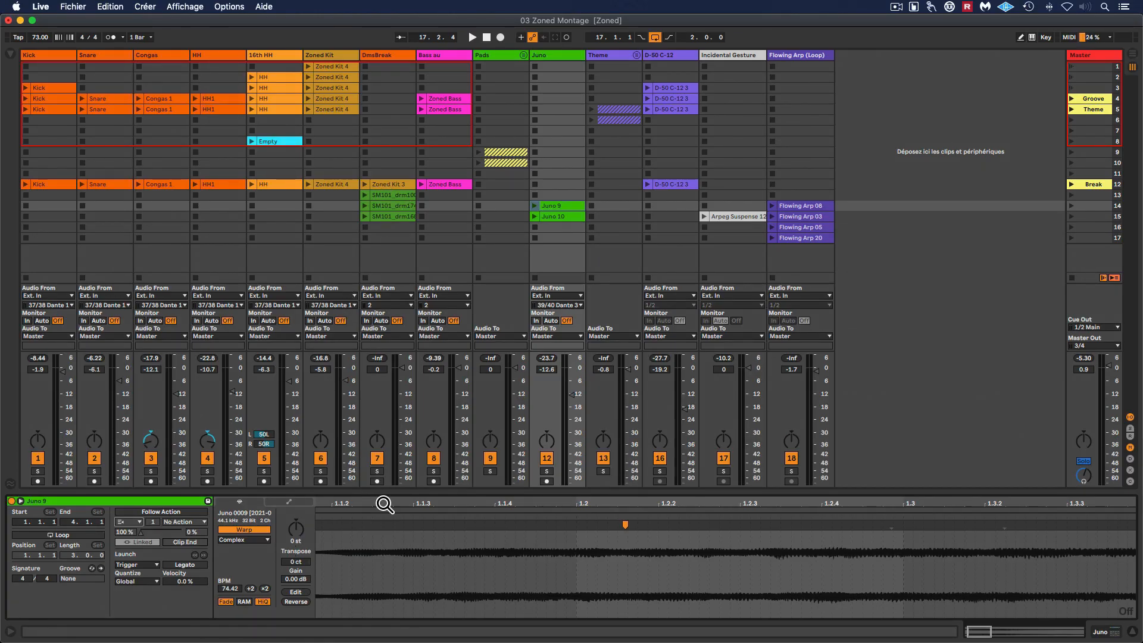
# Audition the Zoned Kit 3 clip with the DmsBreak track soloed, and remove the solo and stop the track's clip
pyautogui.click(378, 472)
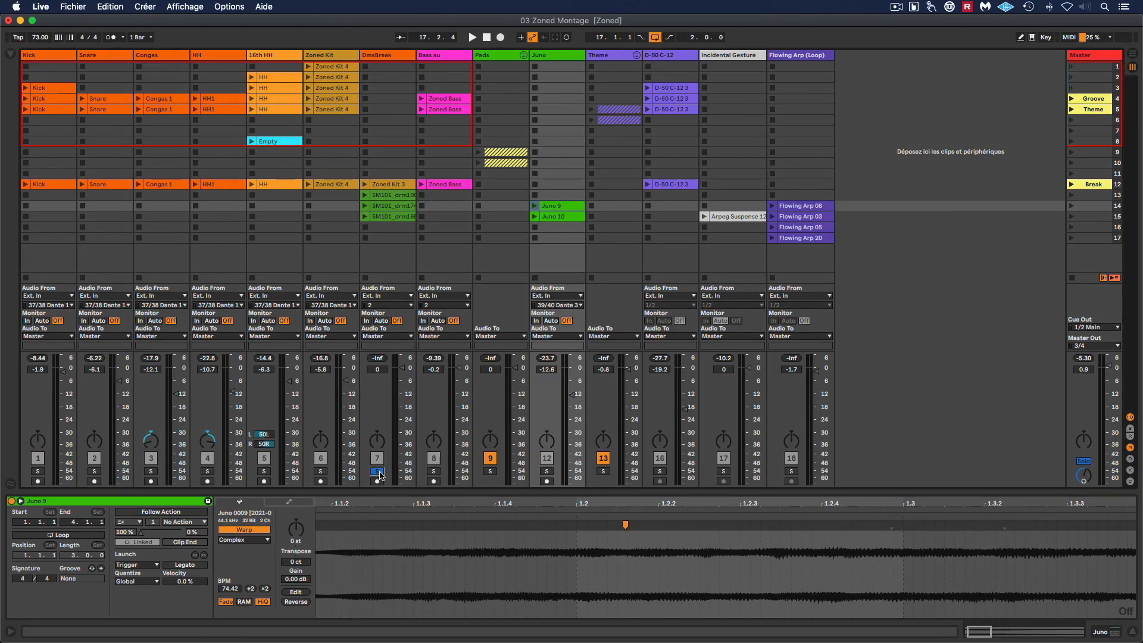
pyautogui.click(365, 184)
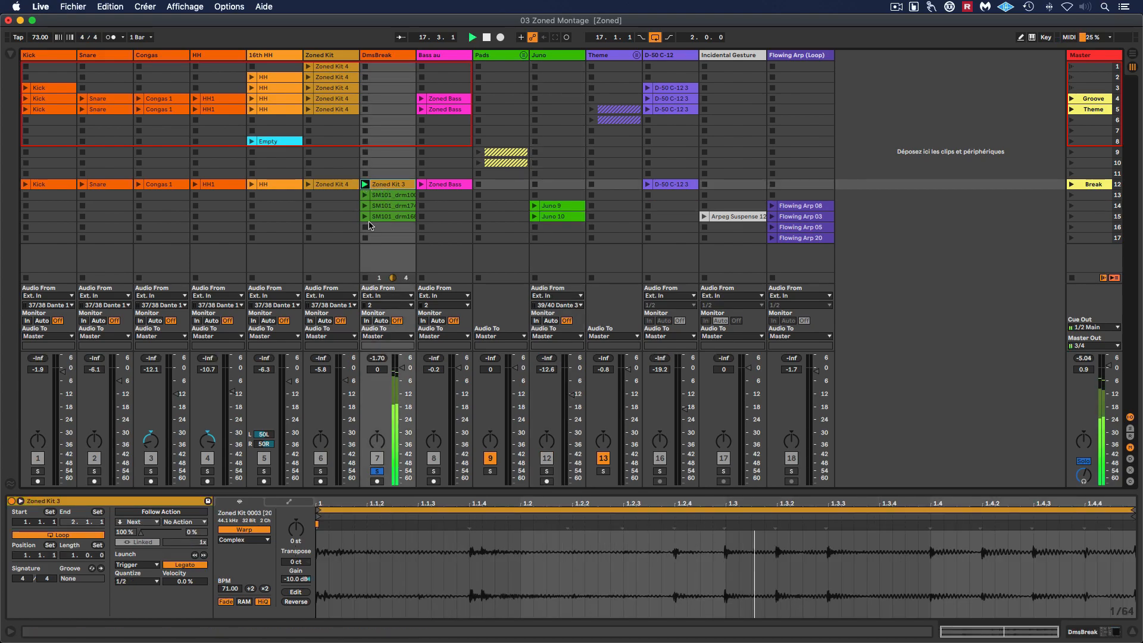
pyautogui.click(378, 472)
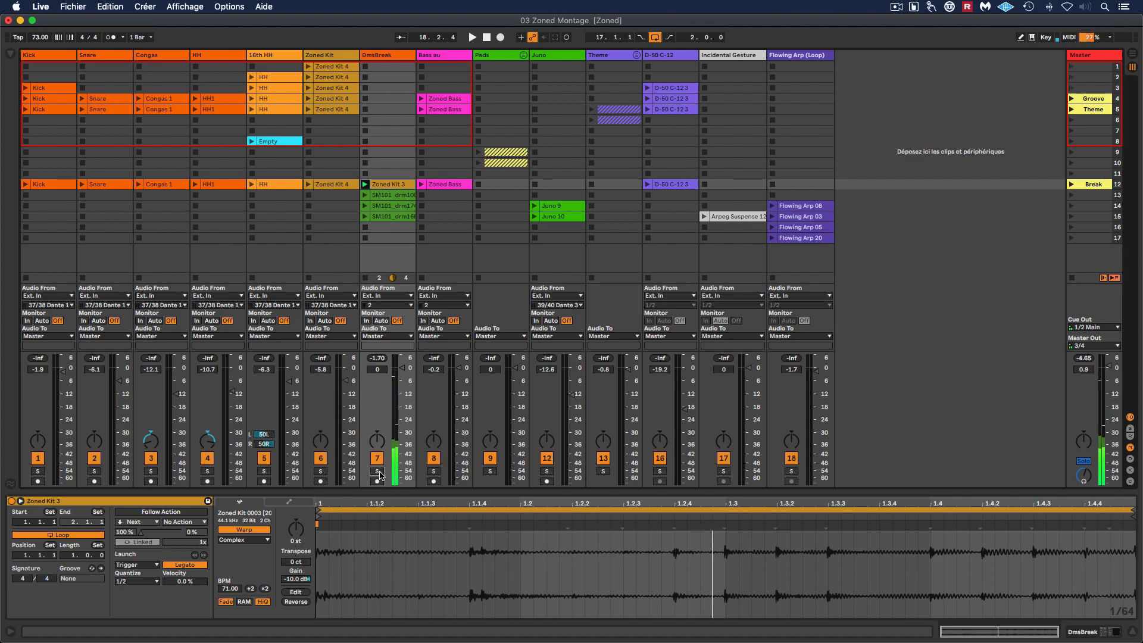
pyautogui.click(365, 238)
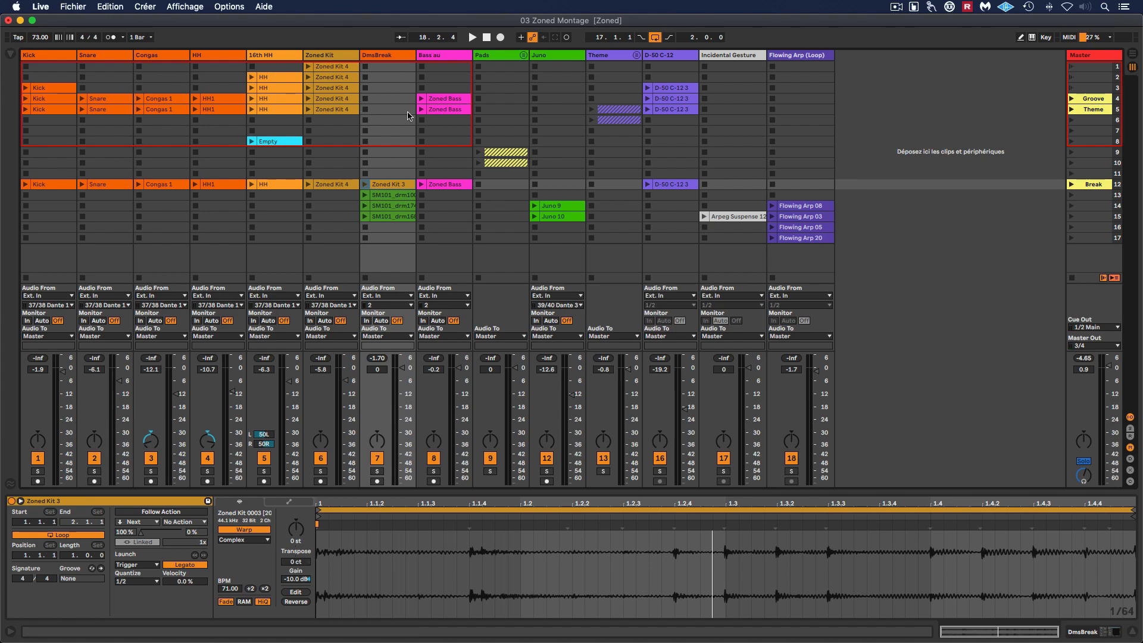
# Enable Follow Action on the Break scene and set it to Jump with target scene 5
pyautogui.click(1089, 184)
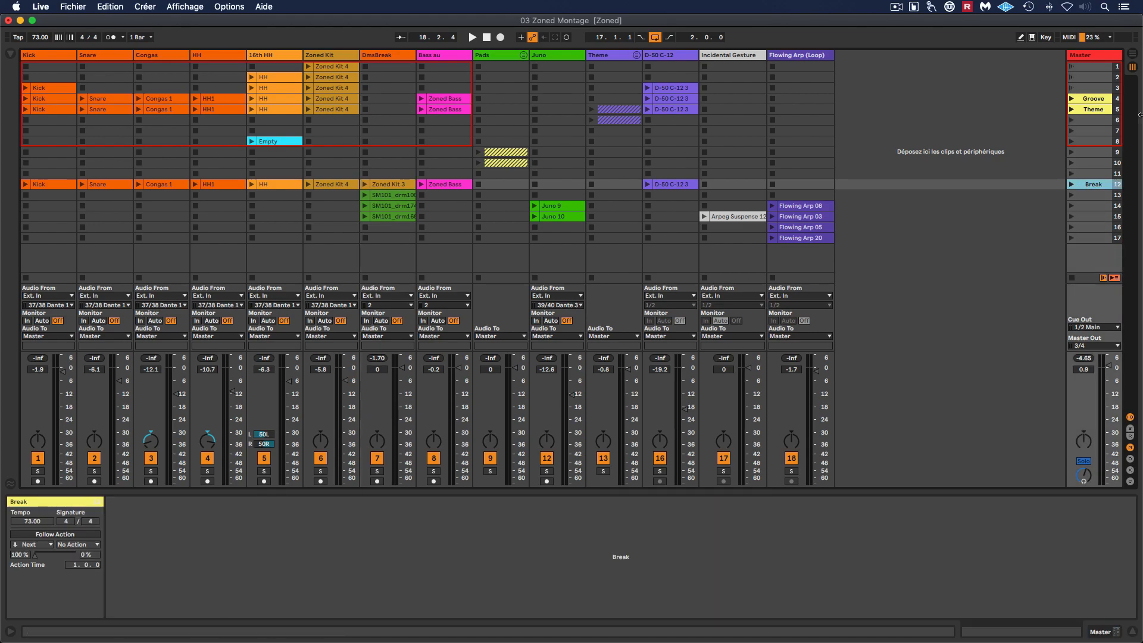
pyautogui.click(1098, 109)
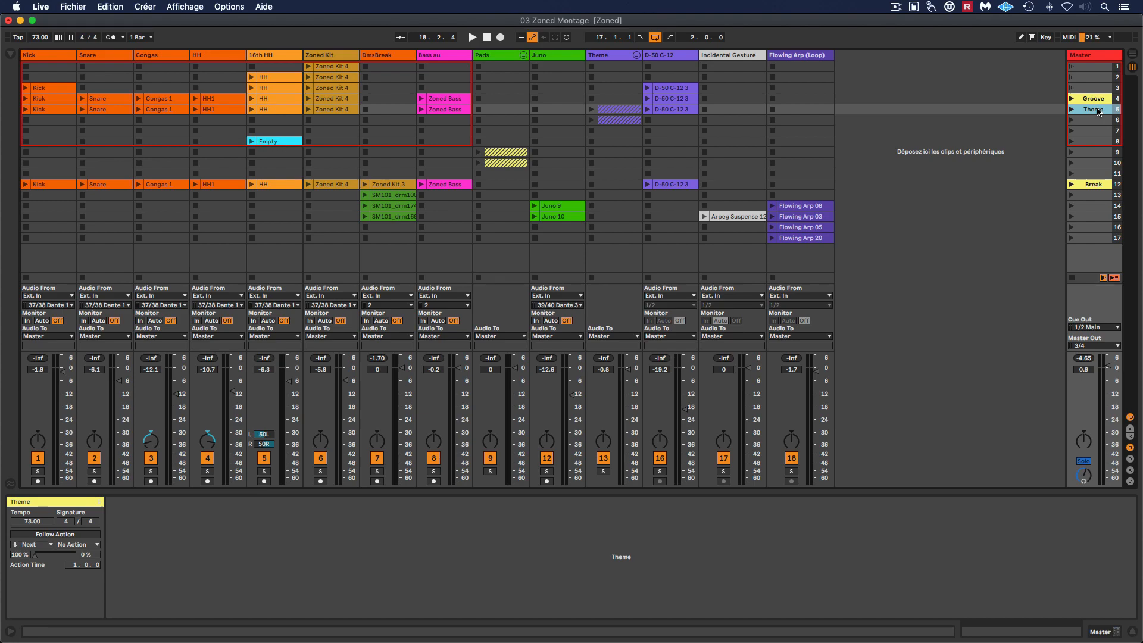
pyautogui.click(1090, 186)
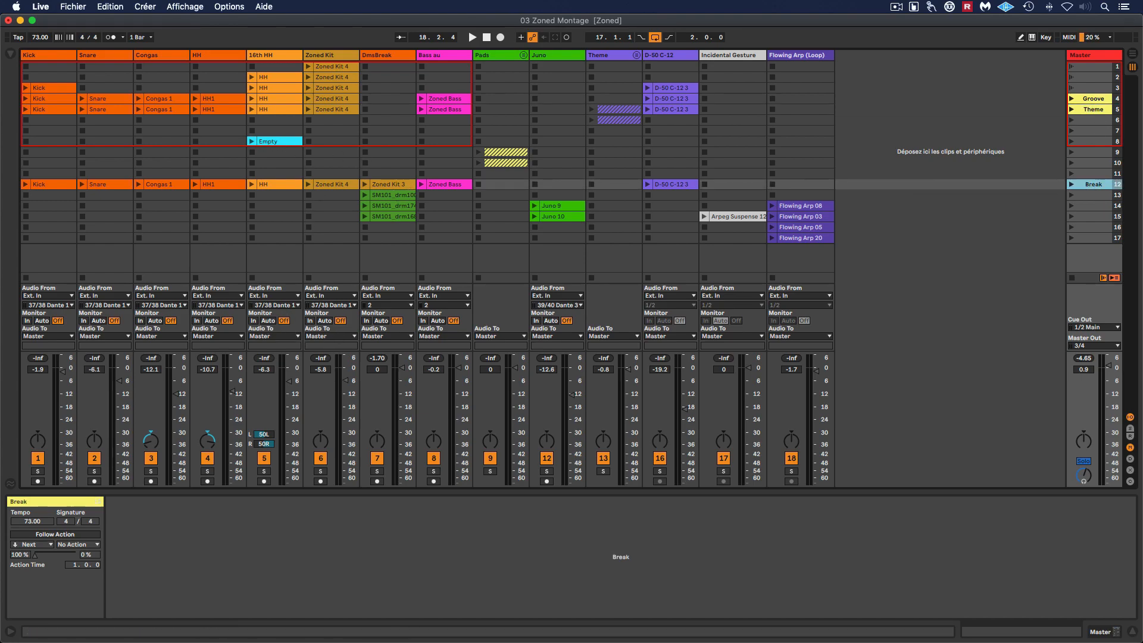
pyautogui.click(68, 535)
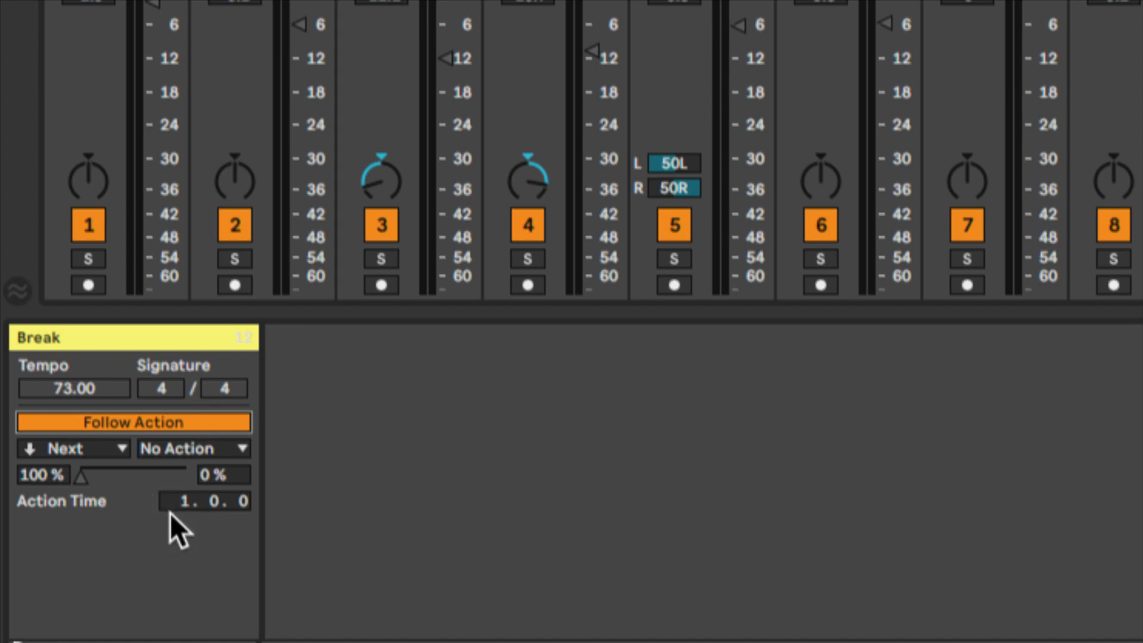
pyautogui.click(95, 446)
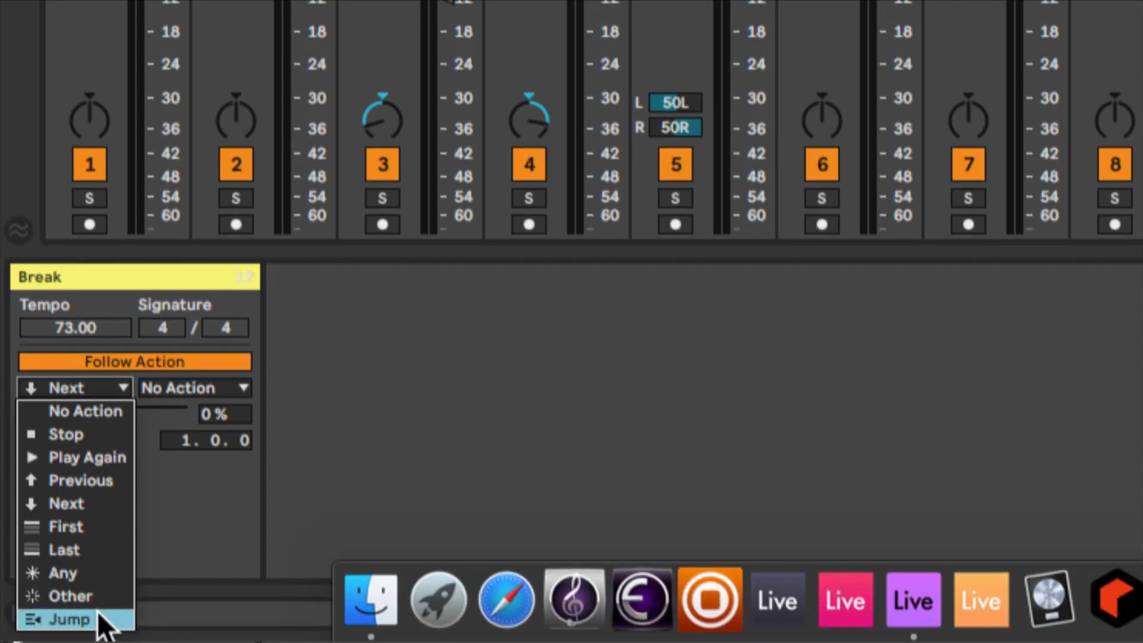
pyautogui.click(99, 618)
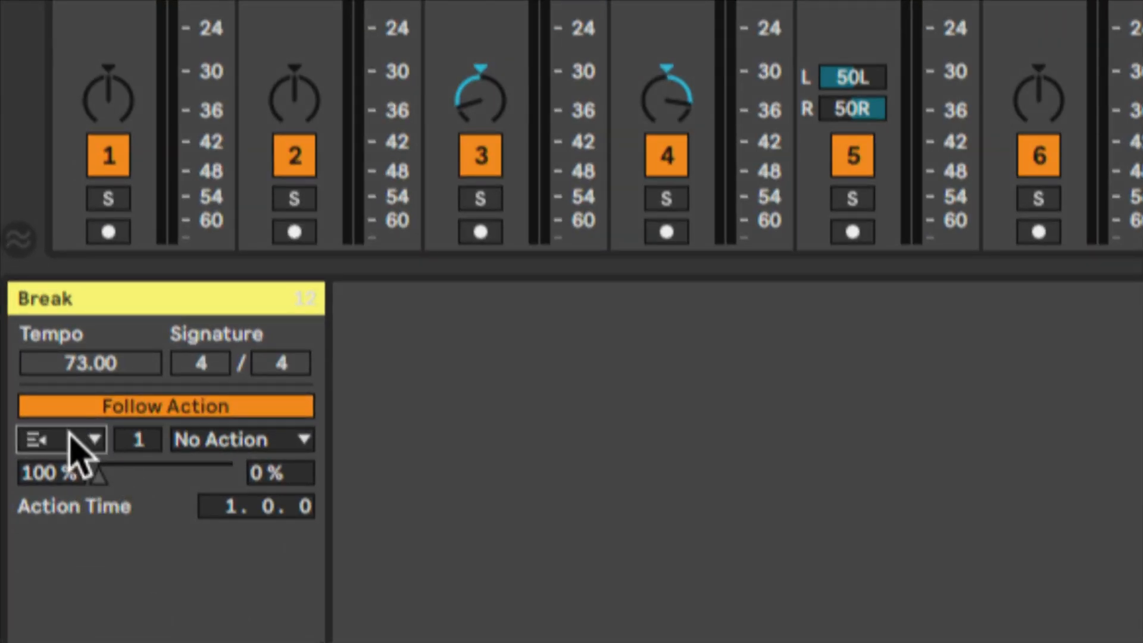
pyautogui.click(132, 441)
pyautogui.write('5')
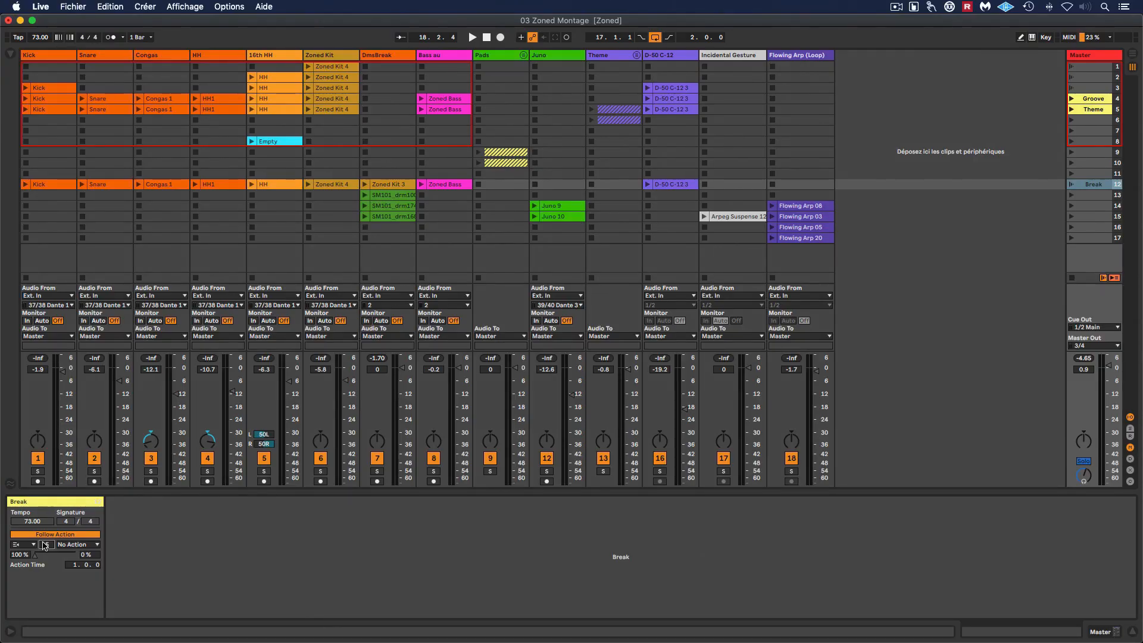
# Launch the Groove scene and trigger the Break scene from it to test the jump to Theme
pyautogui.click(1072, 99)
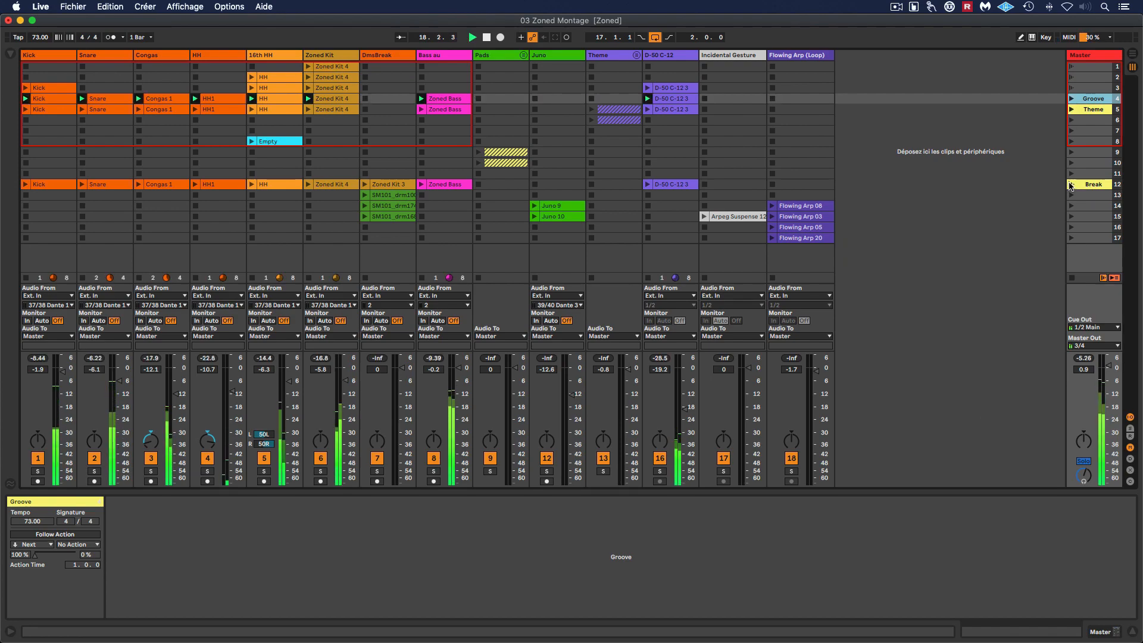
pyautogui.click(1070, 185)
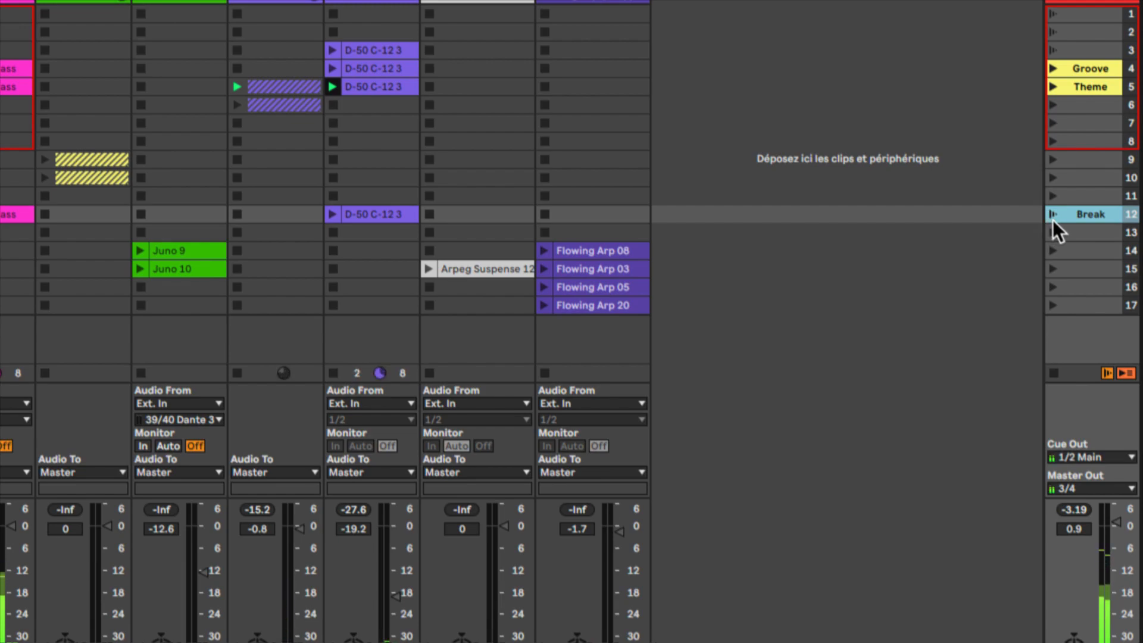
pyautogui.click(1051, 214)
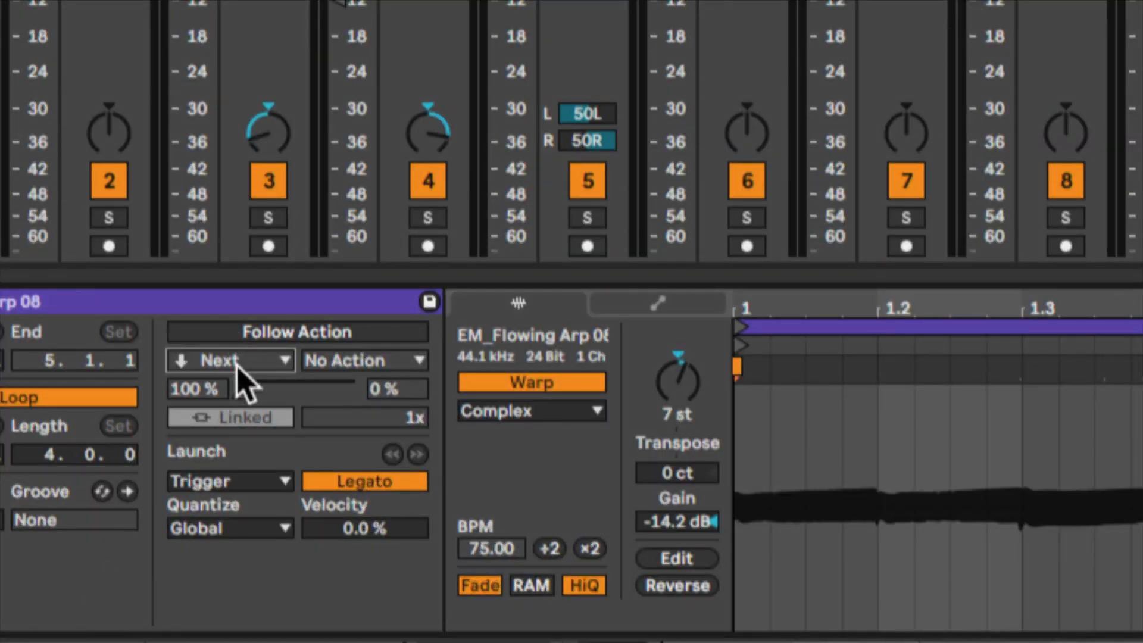
pyautogui.click(236, 363)
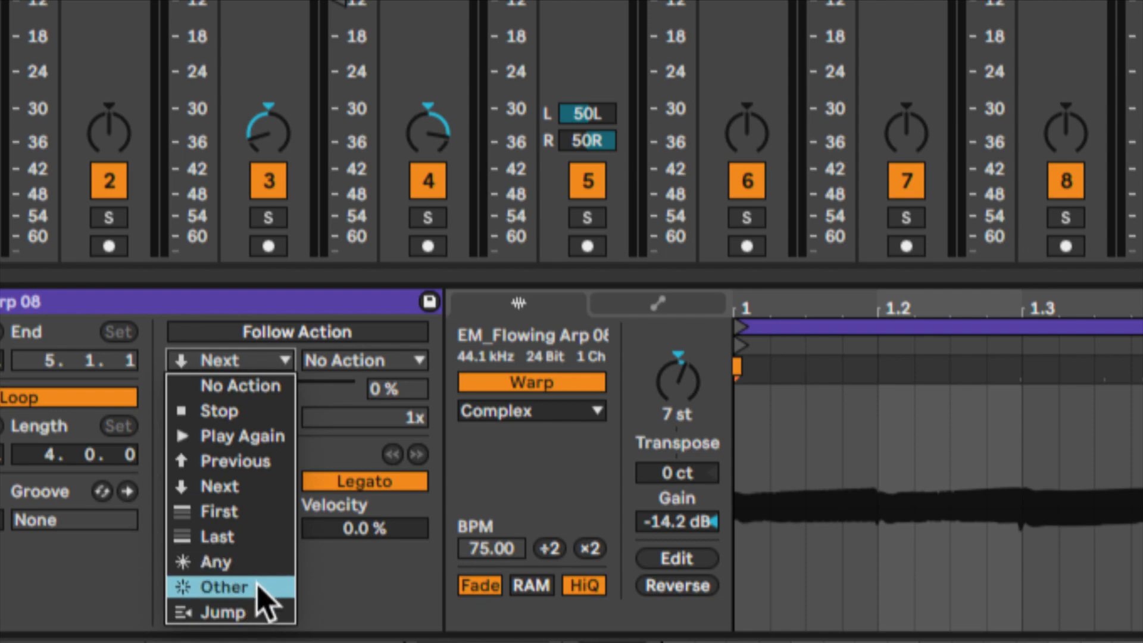
pyautogui.click(333, 598)
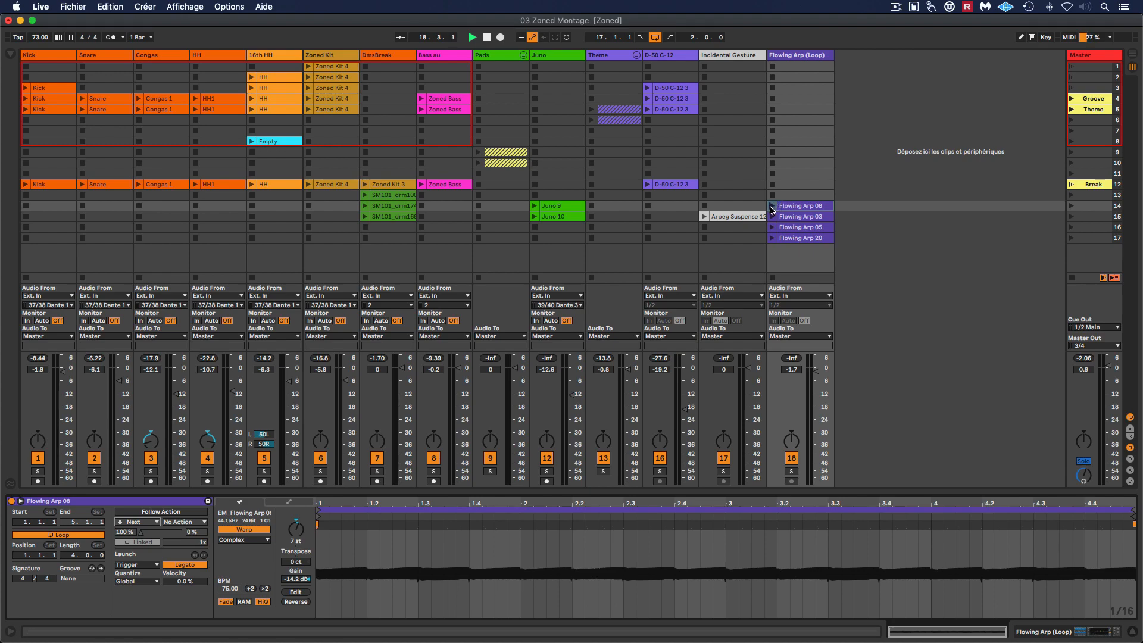
# Audition the Flowing Arp 08, 03, 05 and 20 clips one after another
pyautogui.click(771, 205)
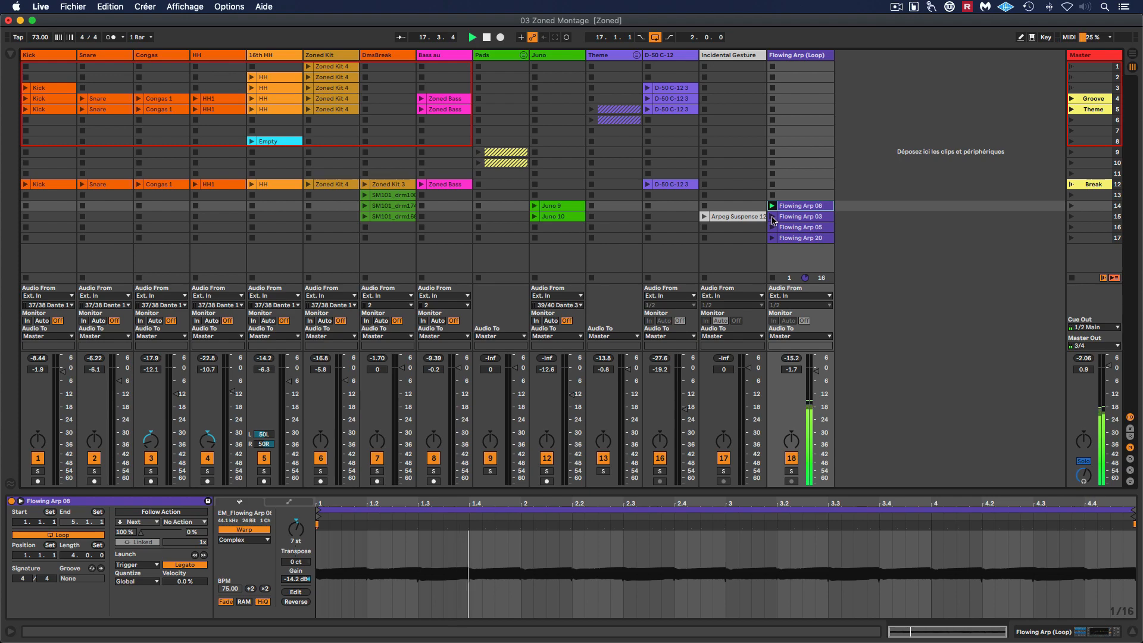
pyautogui.click(772, 216)
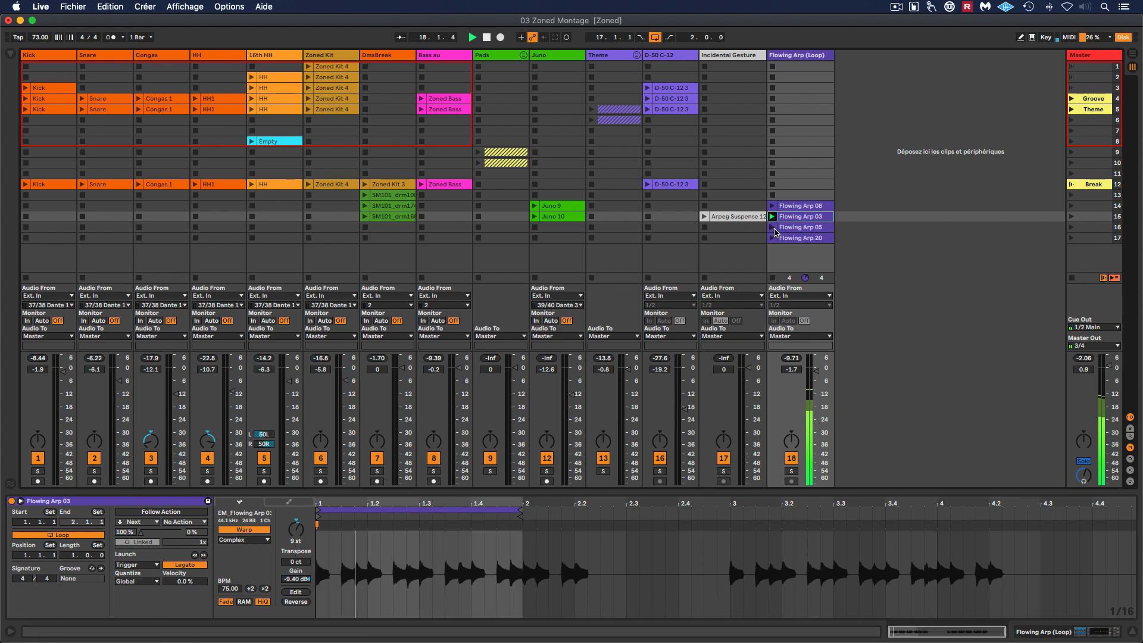
pyautogui.click(772, 228)
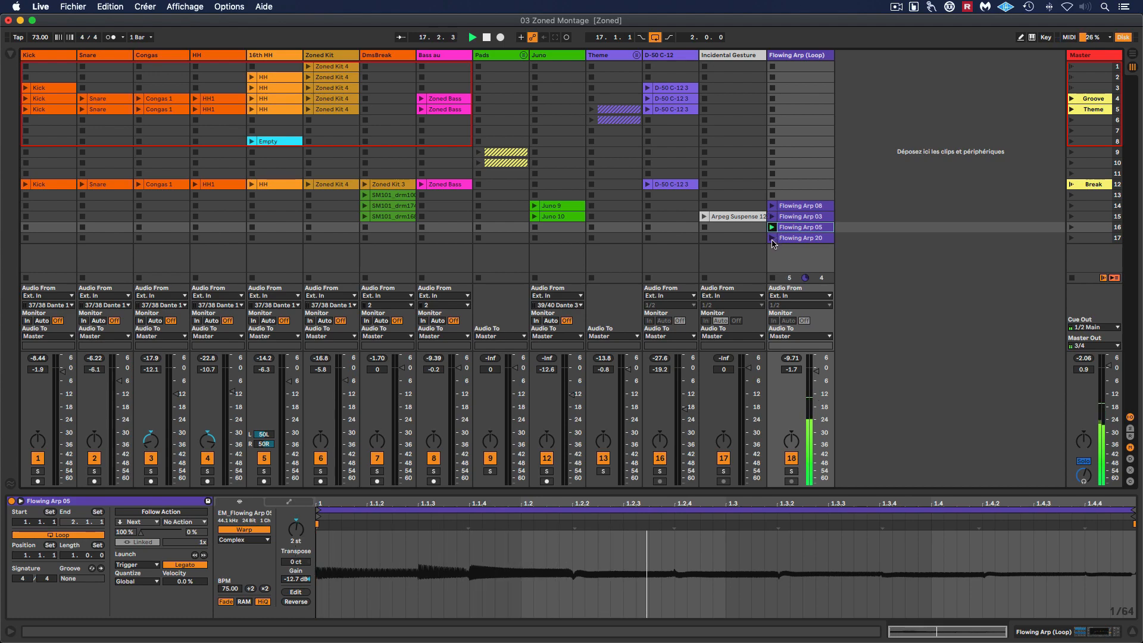
pyautogui.click(772, 238)
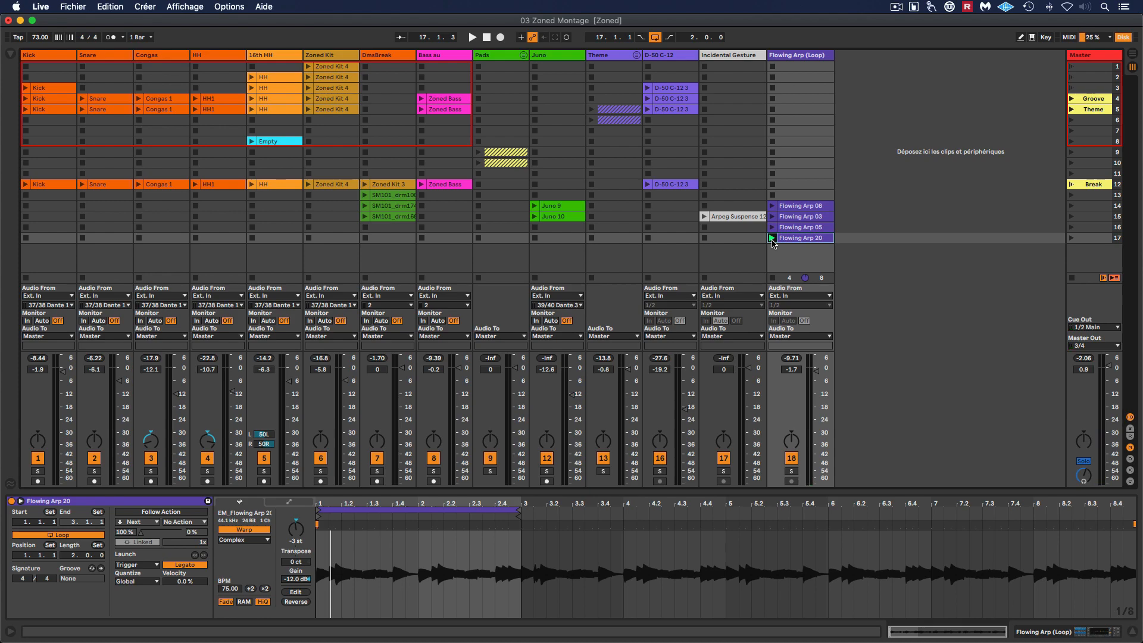
# Enable Follow Action on all four Flowing Arp clips together, set to Other with an unlinked action time of 0.0.2
pyautogui.click(798, 206)
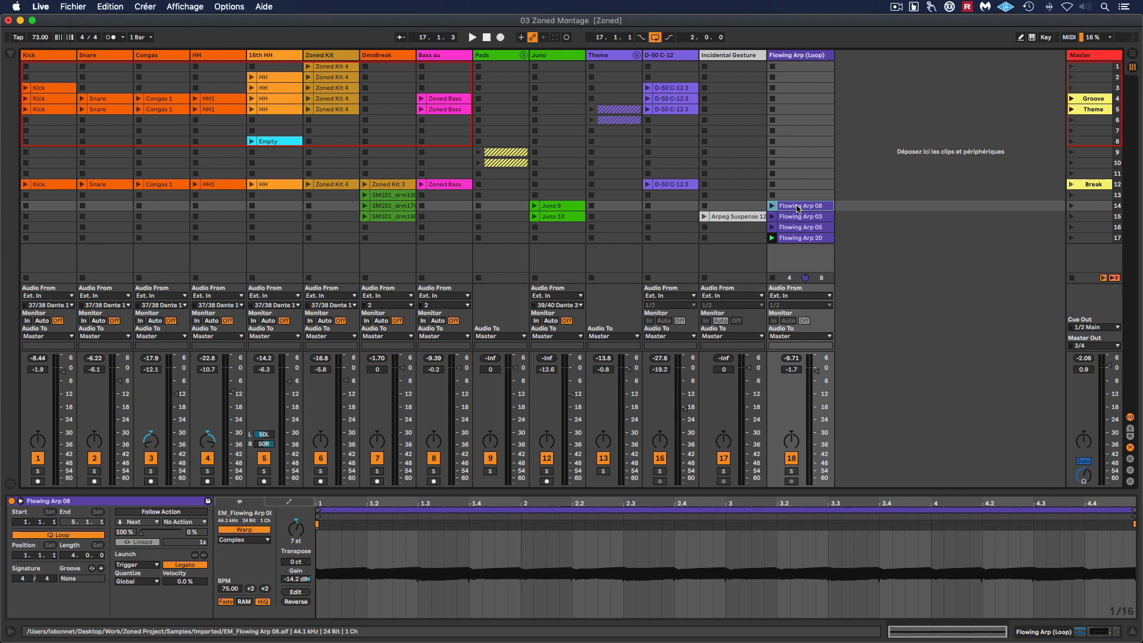
pyautogui.keyDown('shift'); pyautogui.click(801, 238); pyautogui.keyUp('shift')
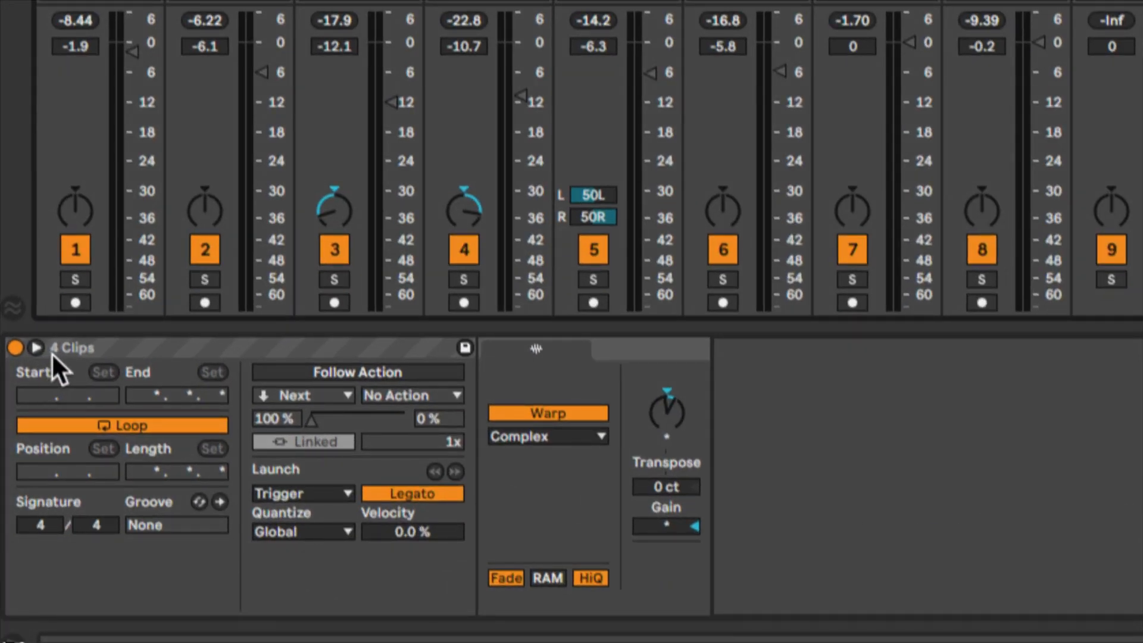
pyautogui.click(306, 369)
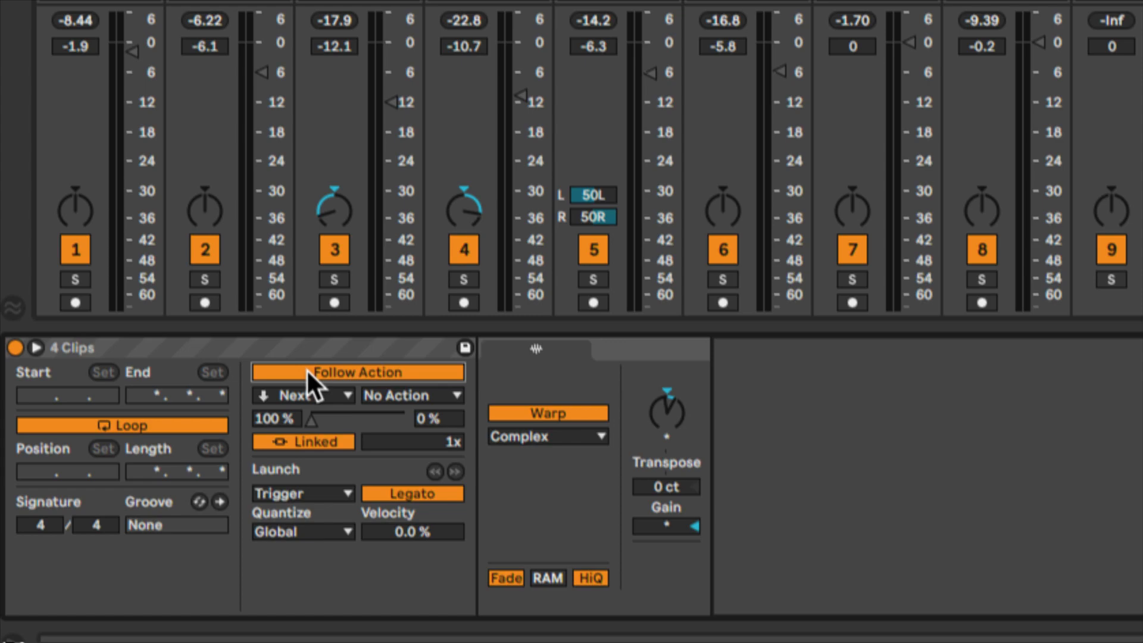
pyautogui.click(328, 441)
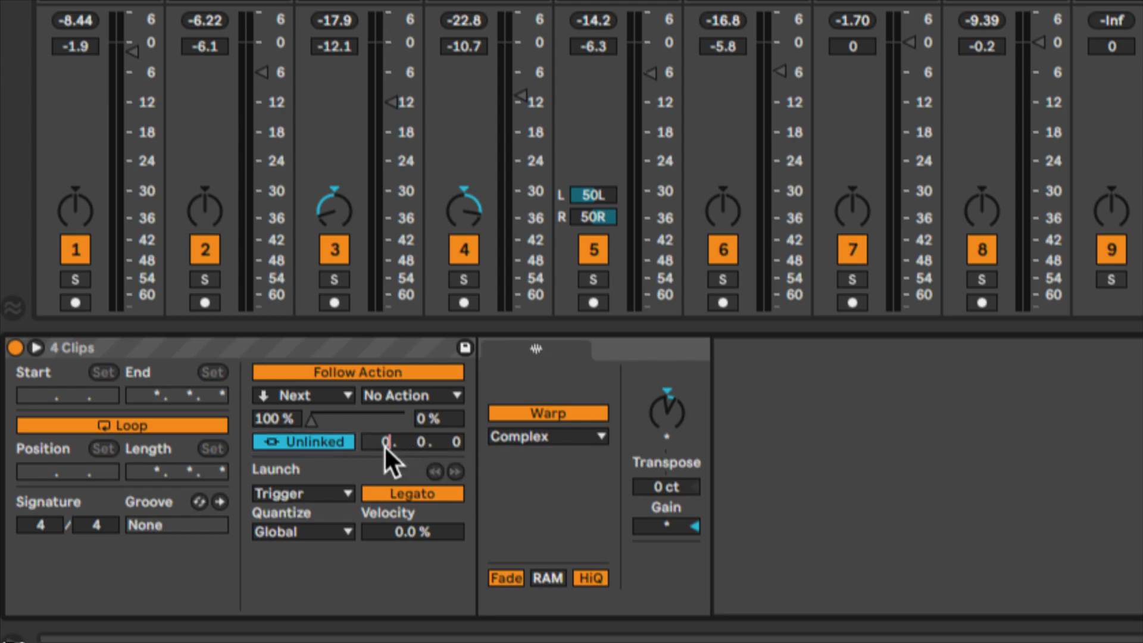
pyautogui.click(453, 441)
pyautogui.write('2')
pyautogui.press('Return')
pyautogui.click(322, 394)
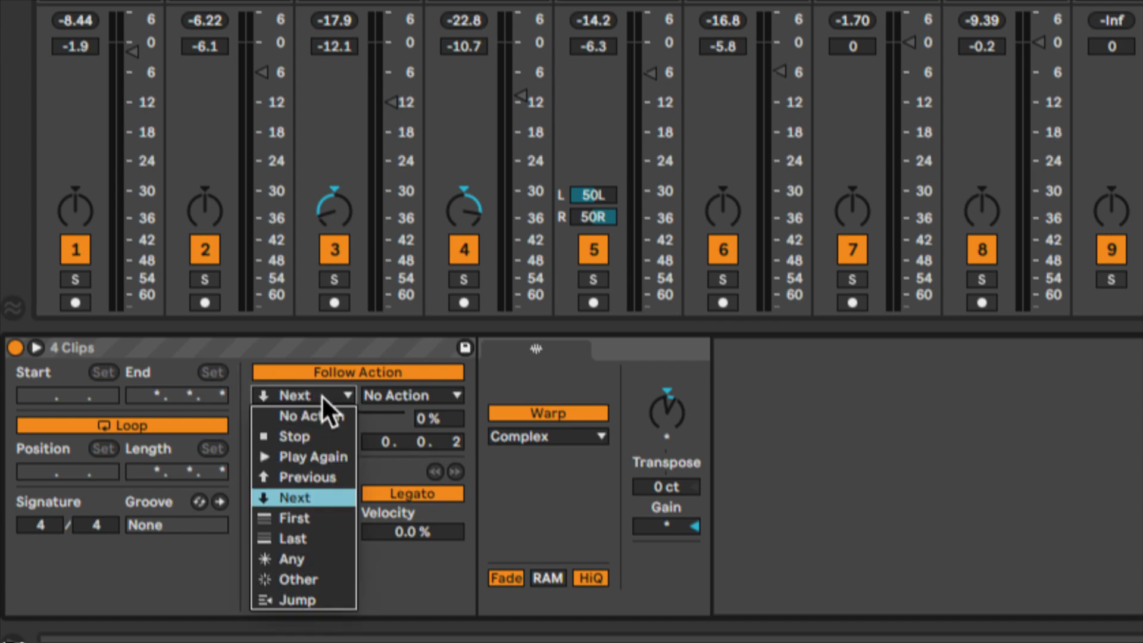
pyautogui.click(318, 576)
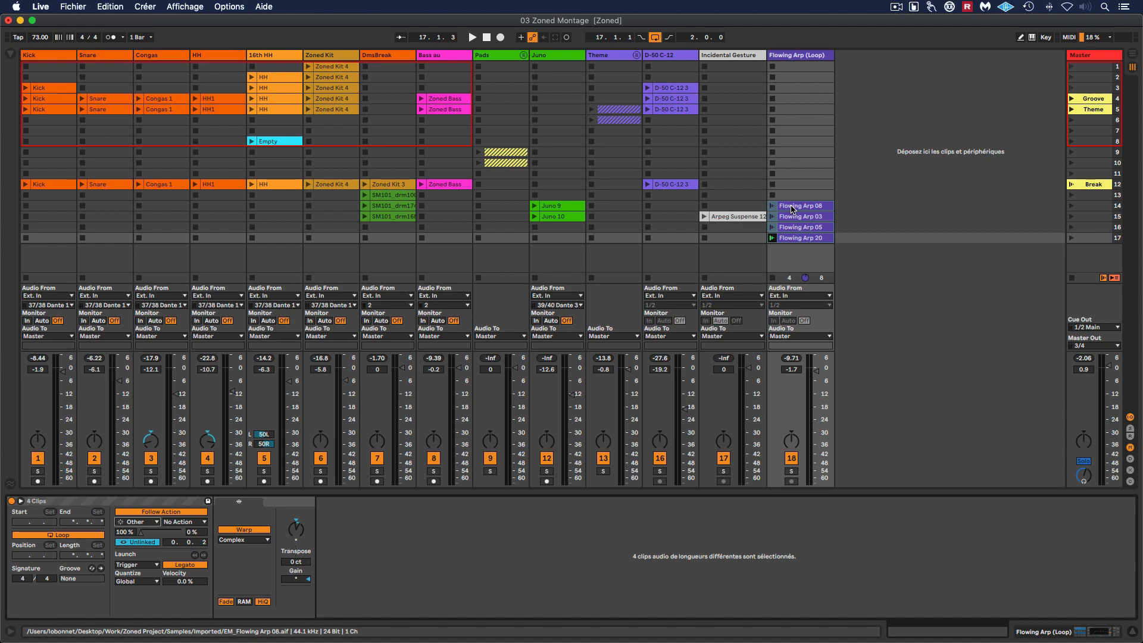
# Launch the Flowing Arp 08 clip and remove the stop buttons from its track's empty slots in scenes 1 to 13
pyautogui.click(773, 206)
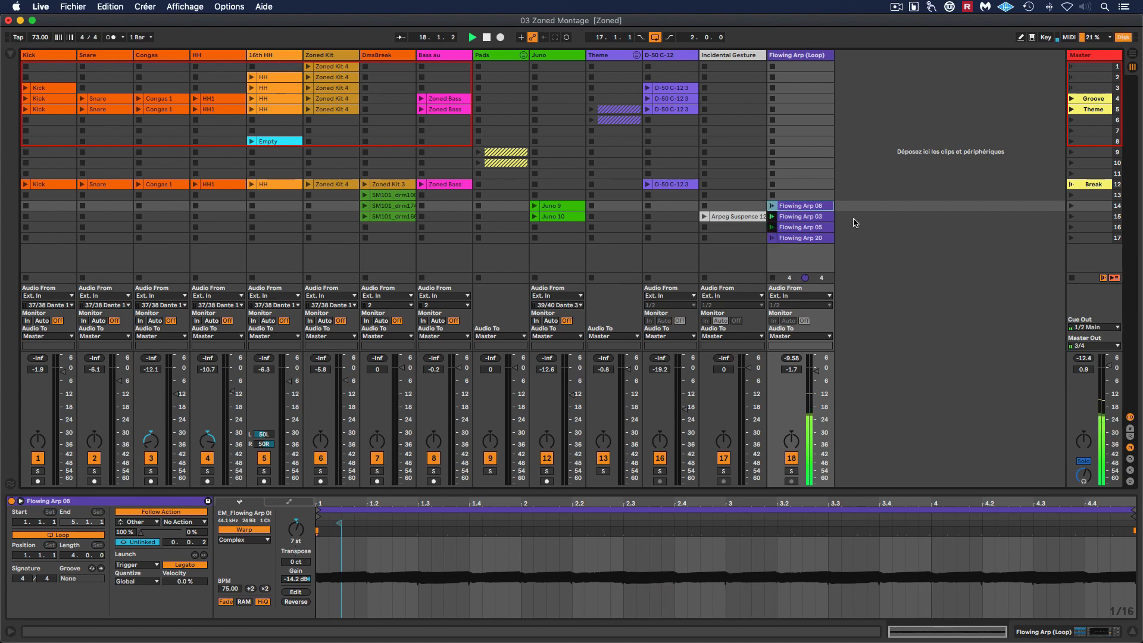
pyautogui.click(810, 195)
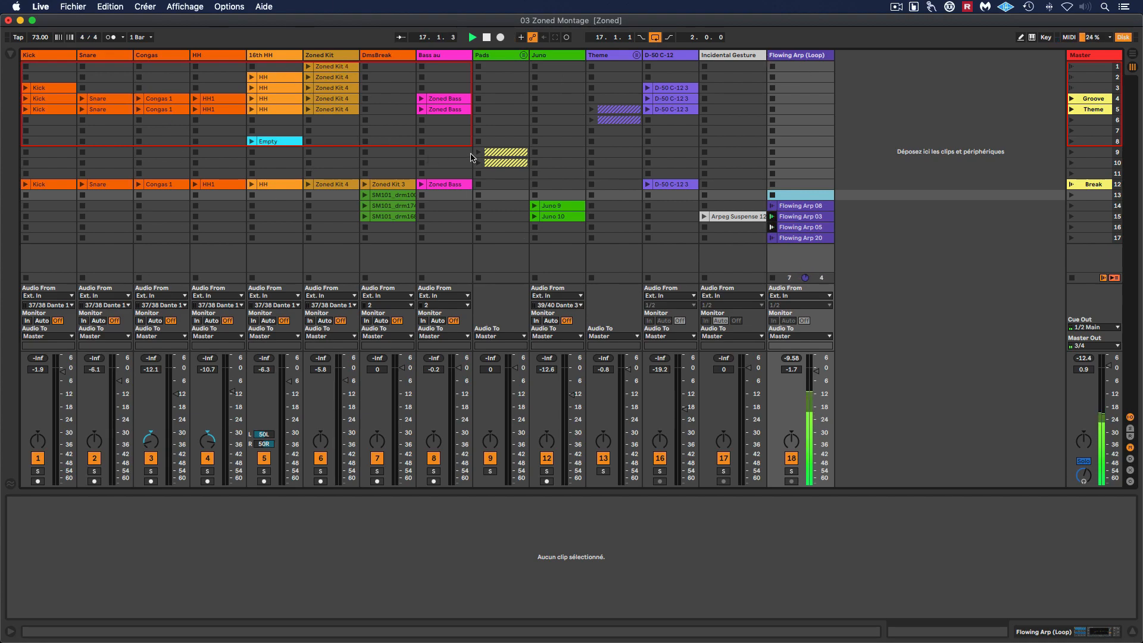
pyautogui.keyDown('shift'); pyautogui.click(789, 66); pyautogui.keyUp('shift')
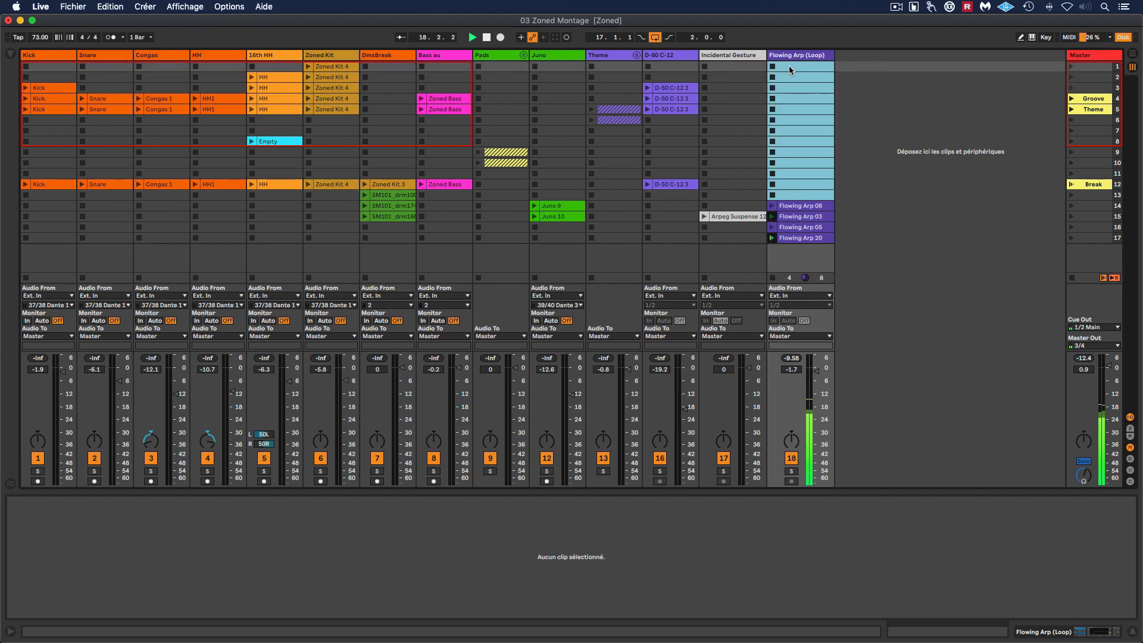
pyautogui.press('super+e')
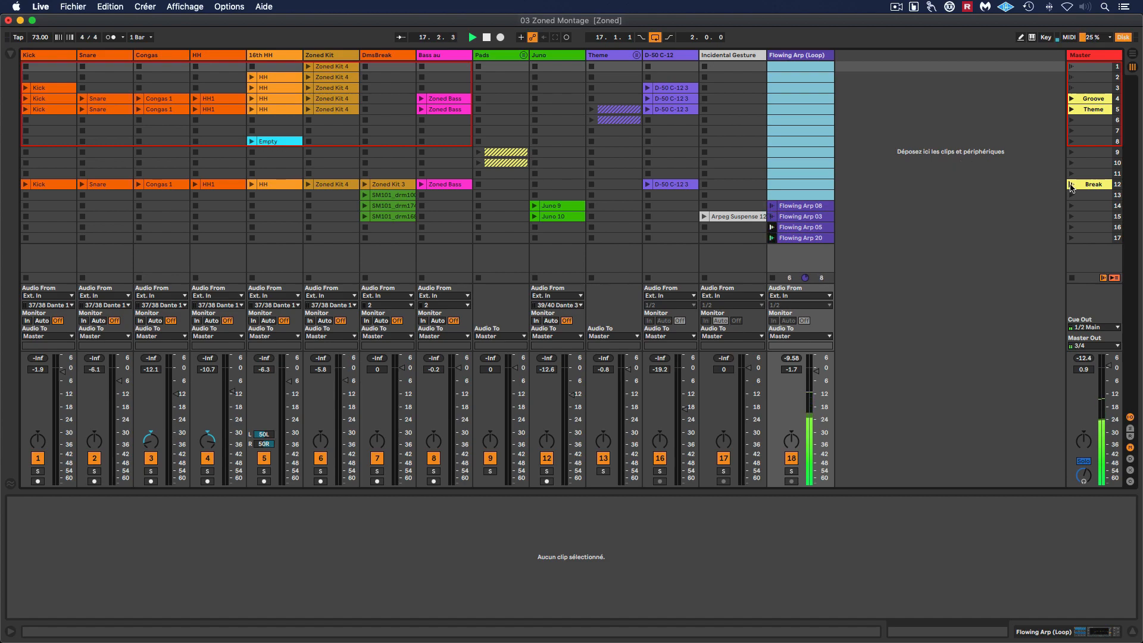
# Launch the Break scene, scene 2, the Theme scene, the Juno 9 clip and scene 1 over the running arpeggio
pyautogui.click(1071, 185)
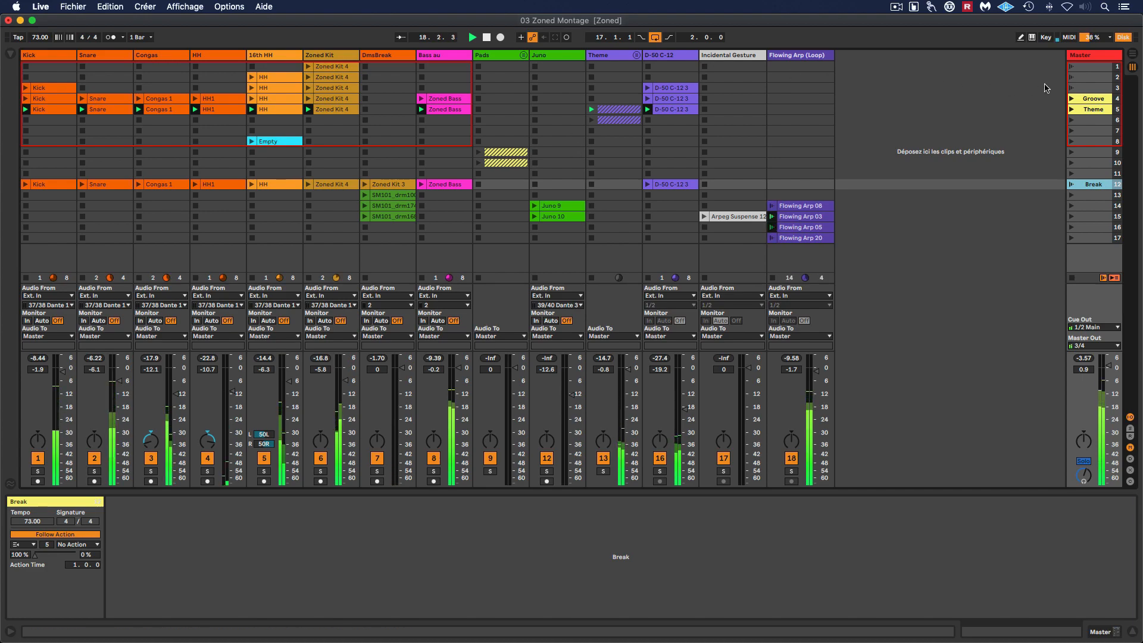
pyautogui.click(1071, 78)
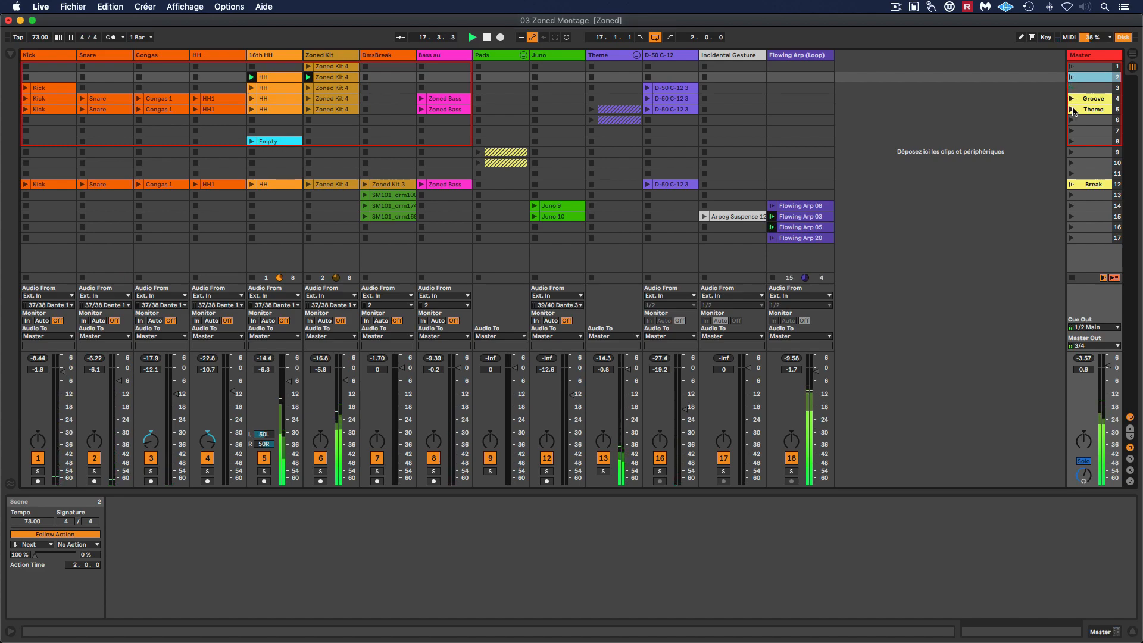
pyautogui.click(1072, 109)
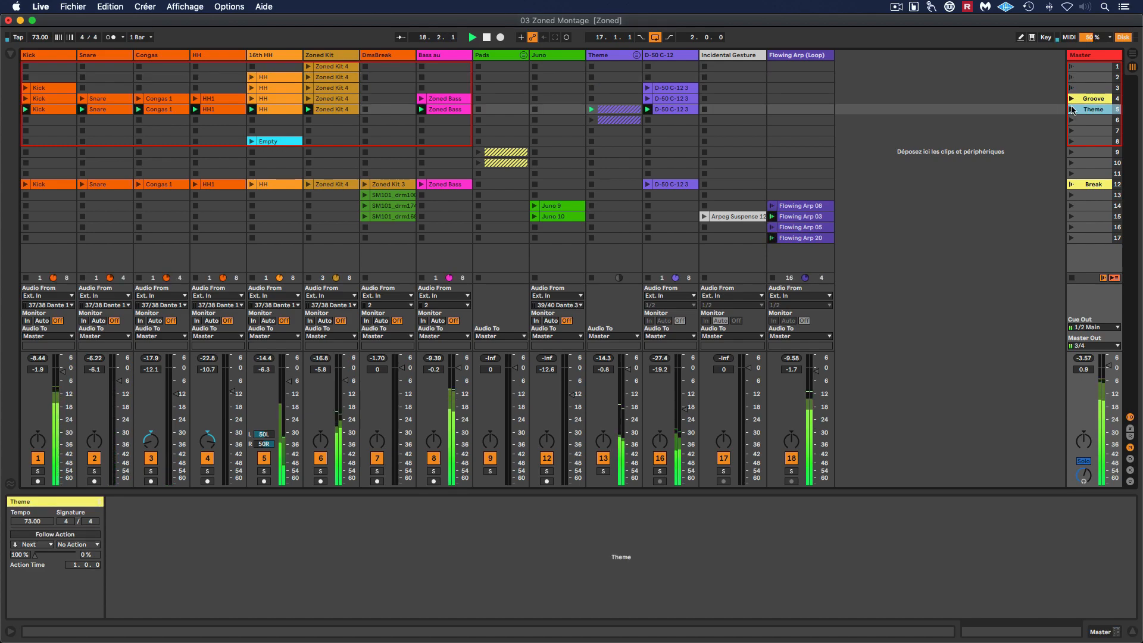
pyautogui.click(534, 207)
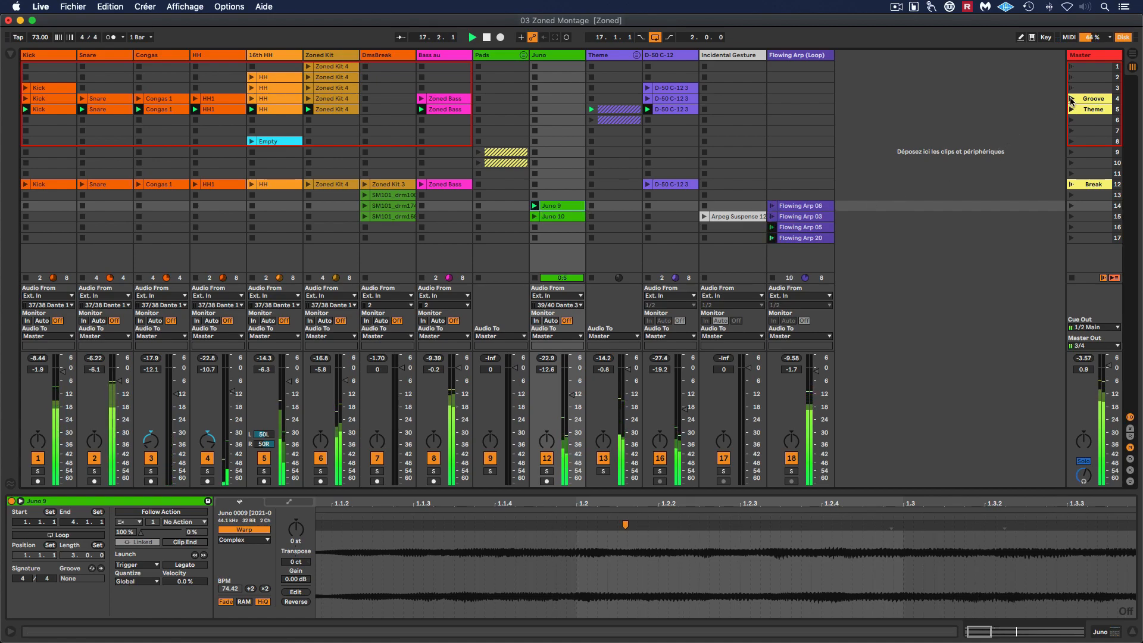
pyautogui.click(1071, 67)
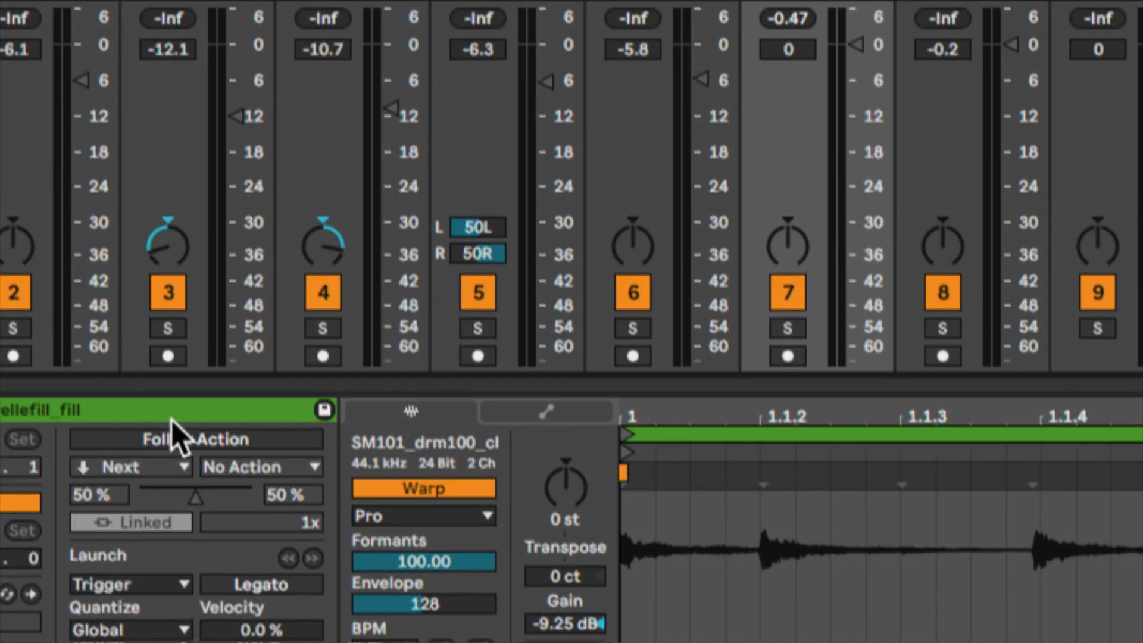
# Set the DmsBreak fill clip's follow action chances to 78 % and 22 %, keeping Next and No Action as the two actions
pyautogui.moveTo(195, 502); pyautogui.dragTo(165, 505)
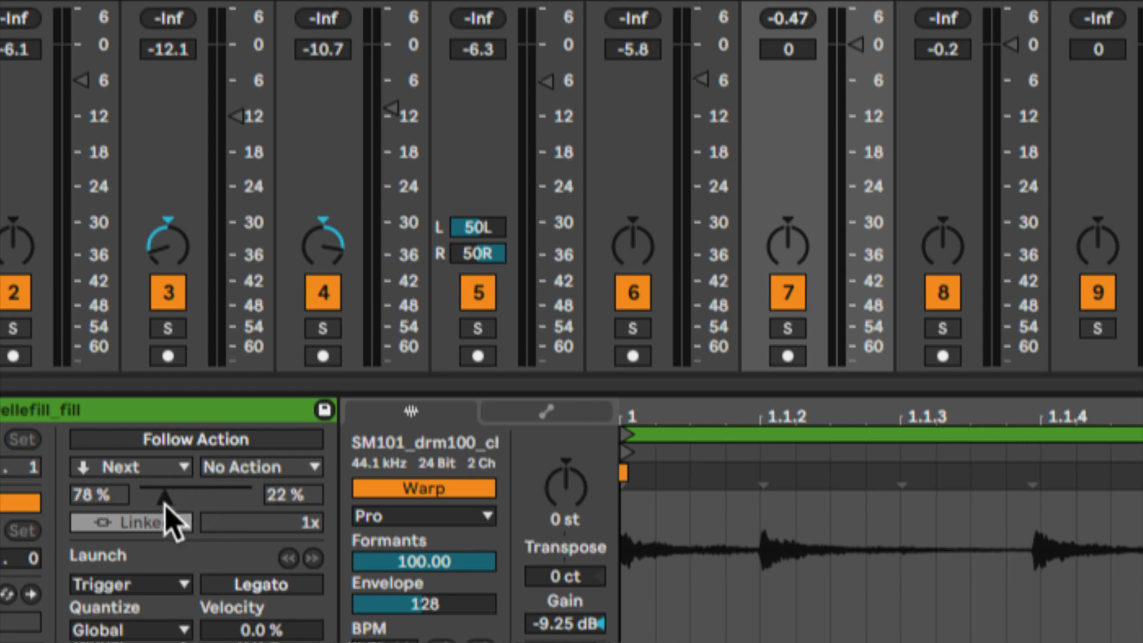
pyautogui.click(138, 470)
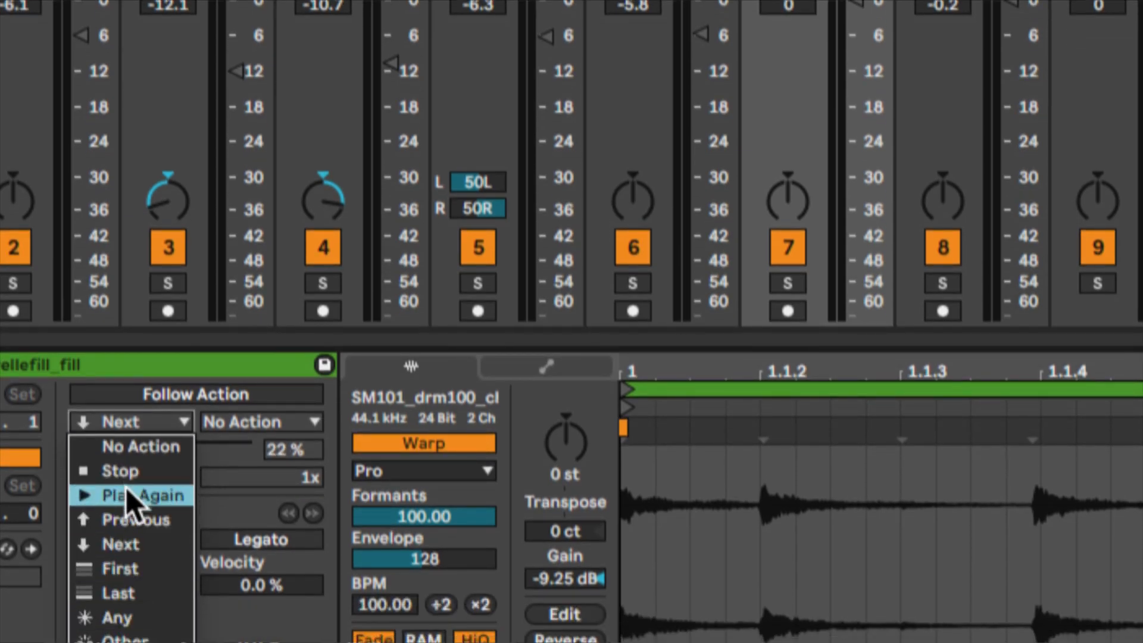
pyautogui.click(224, 455)
pyautogui.click(241, 423)
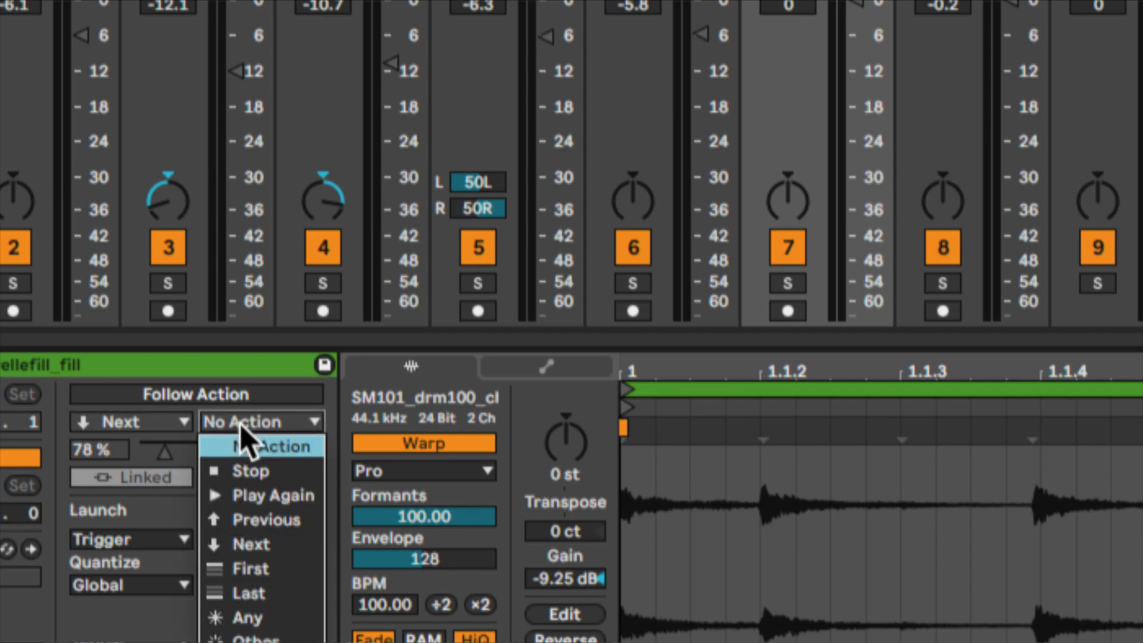
pyautogui.click(185, 455)
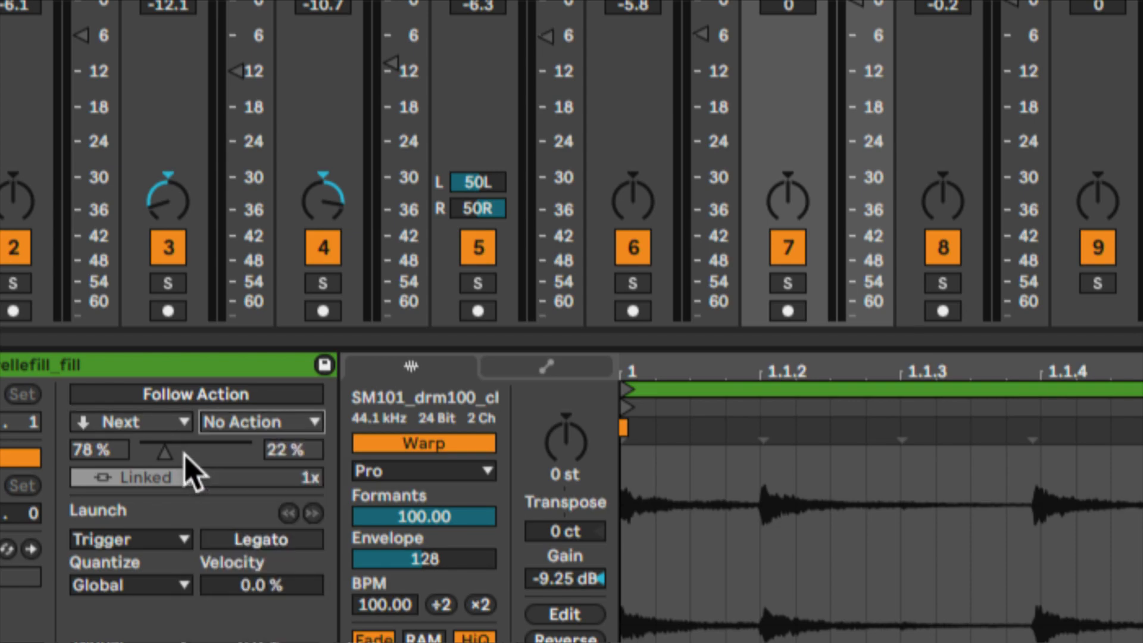
# Switch Follow Action on and back off for the DmsBreak fill clip
pyautogui.click(193, 395)
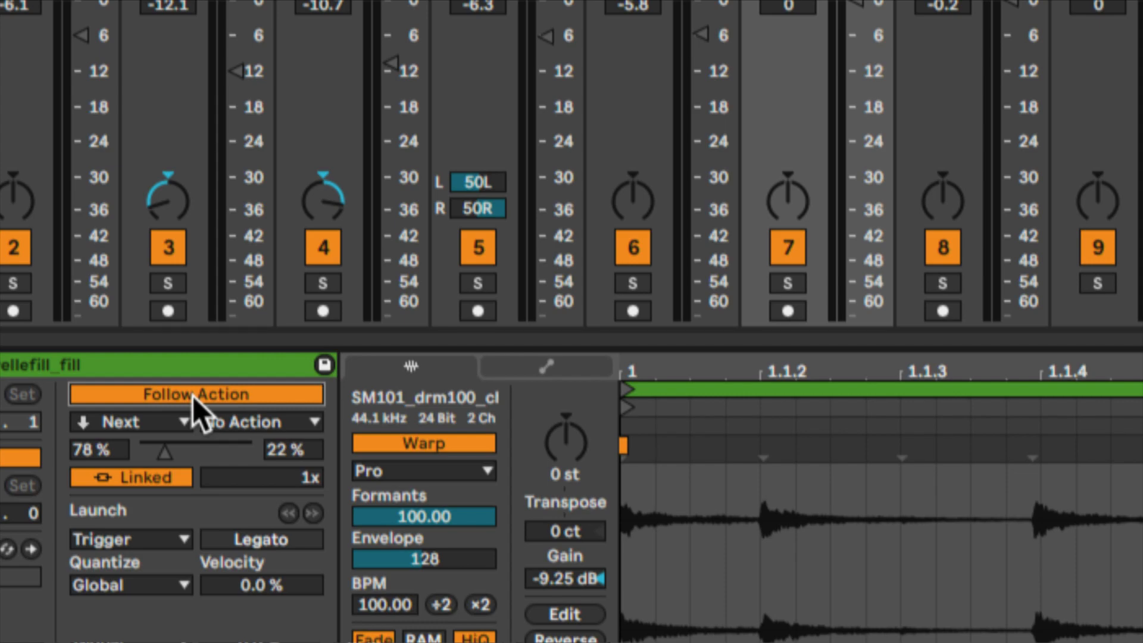
pyautogui.click(146, 424)
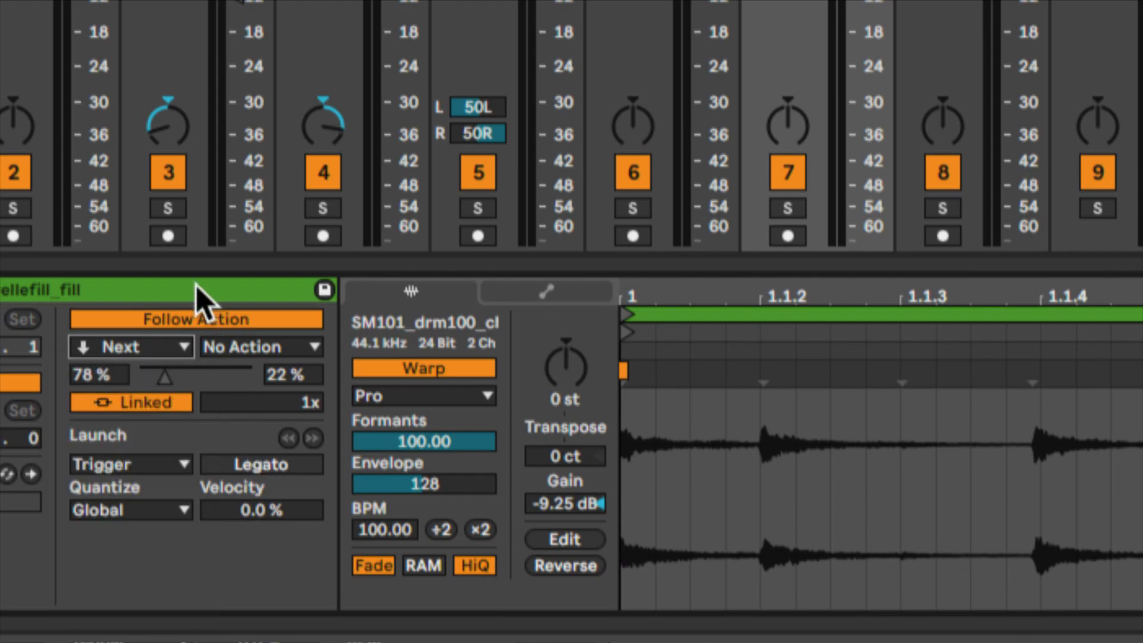
pyautogui.click(201, 317)
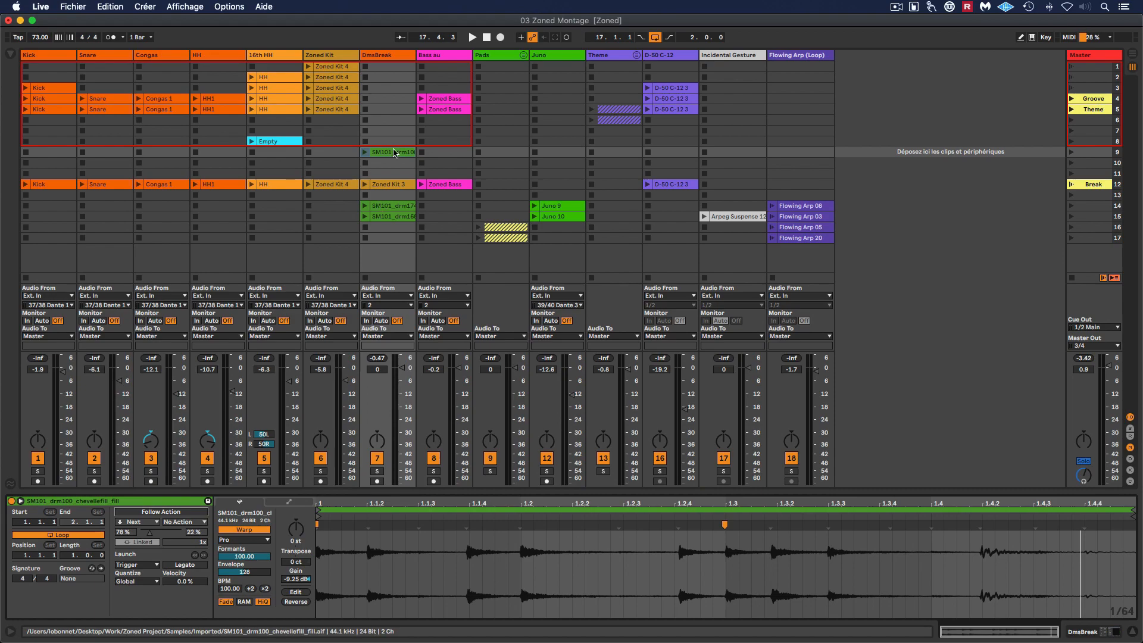
# Launch scene 9 with the drum fill, scene 3 and the Theme scene one after another to audition them
pyautogui.click(1071, 154)
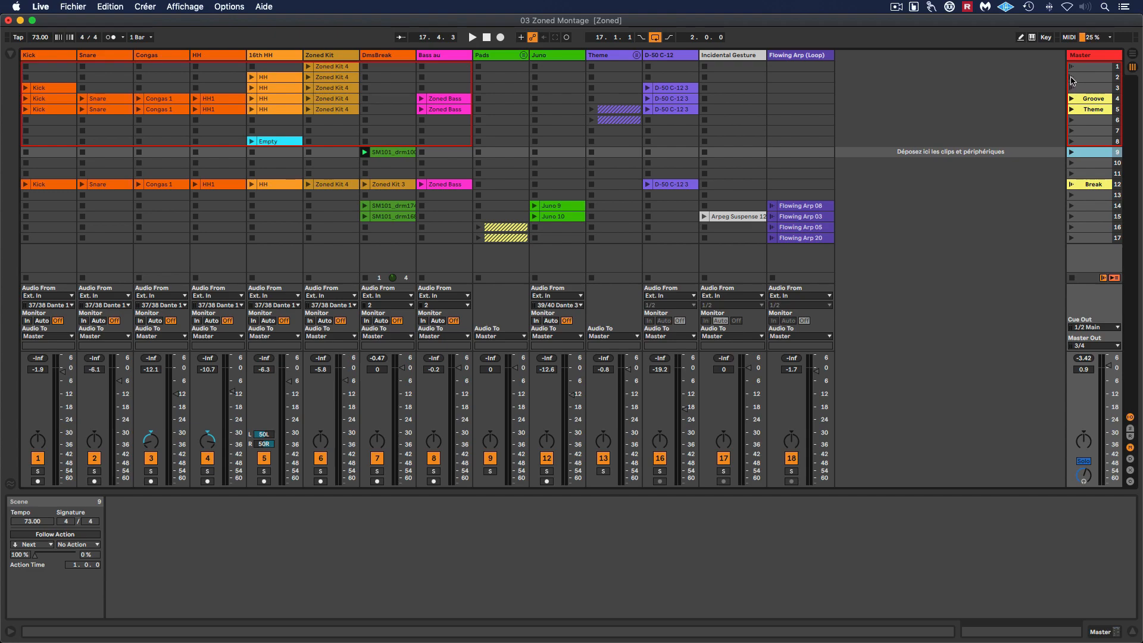
pyautogui.click(1072, 89)
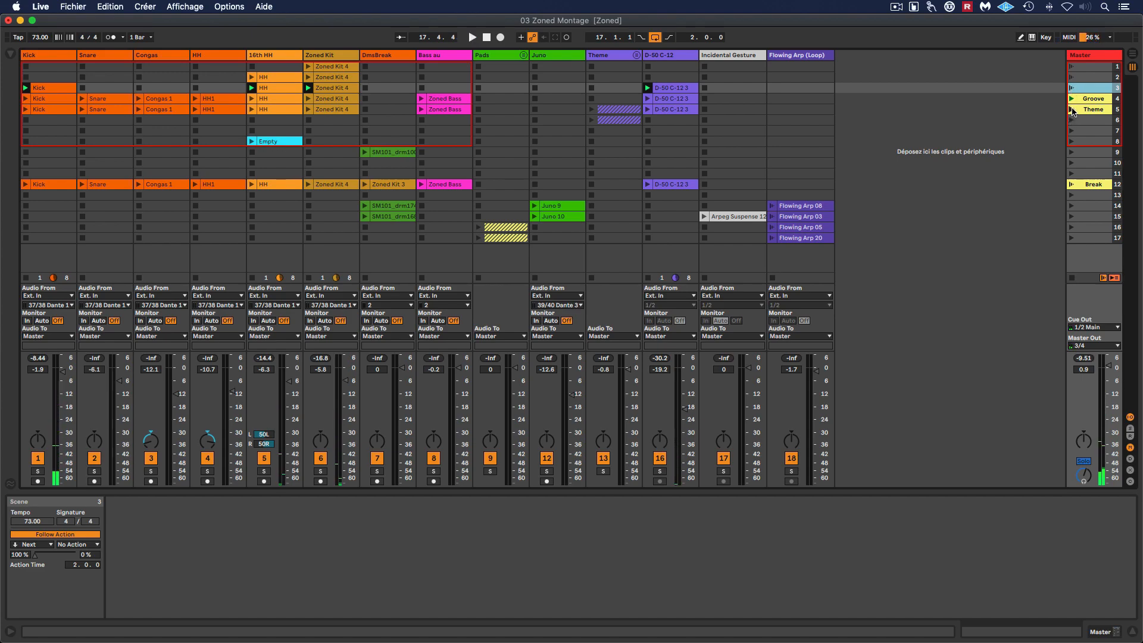
pyautogui.click(1070, 110)
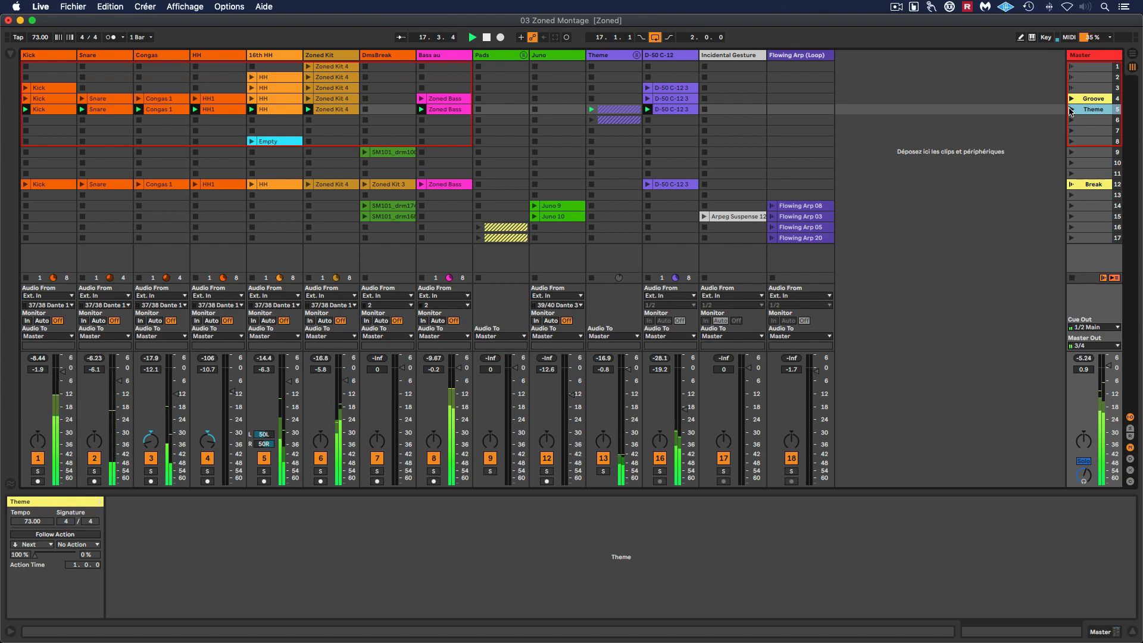
# Enable Follow Action on scene 9 with an action time of 2.0.0 and set both of its actions to Jump
pyautogui.click(1094, 142)
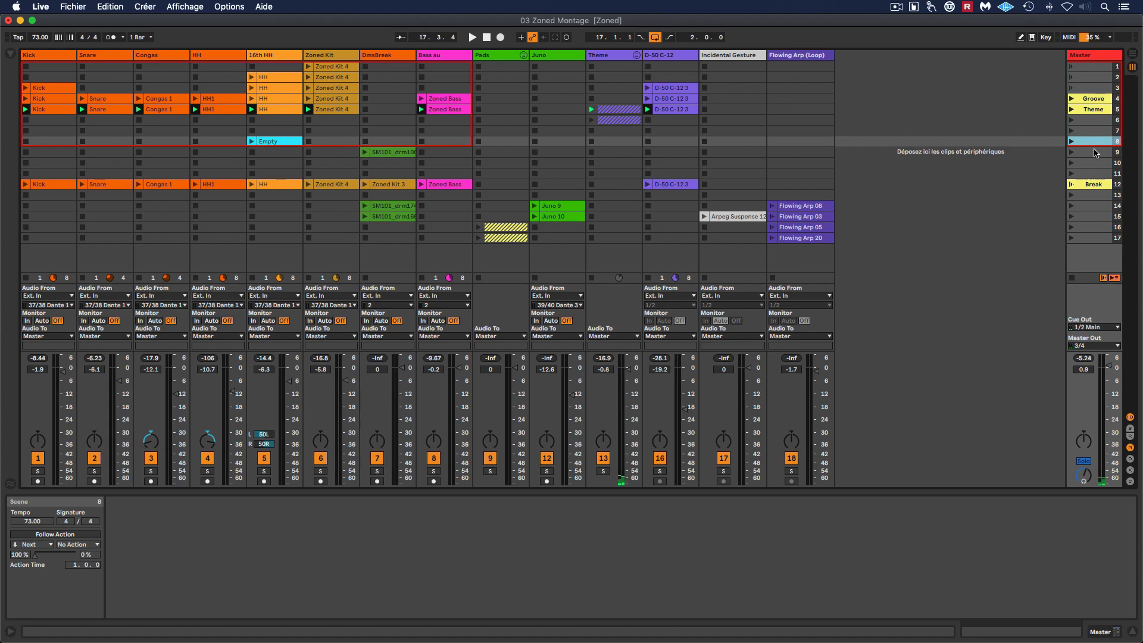
pyautogui.click(1094, 152)
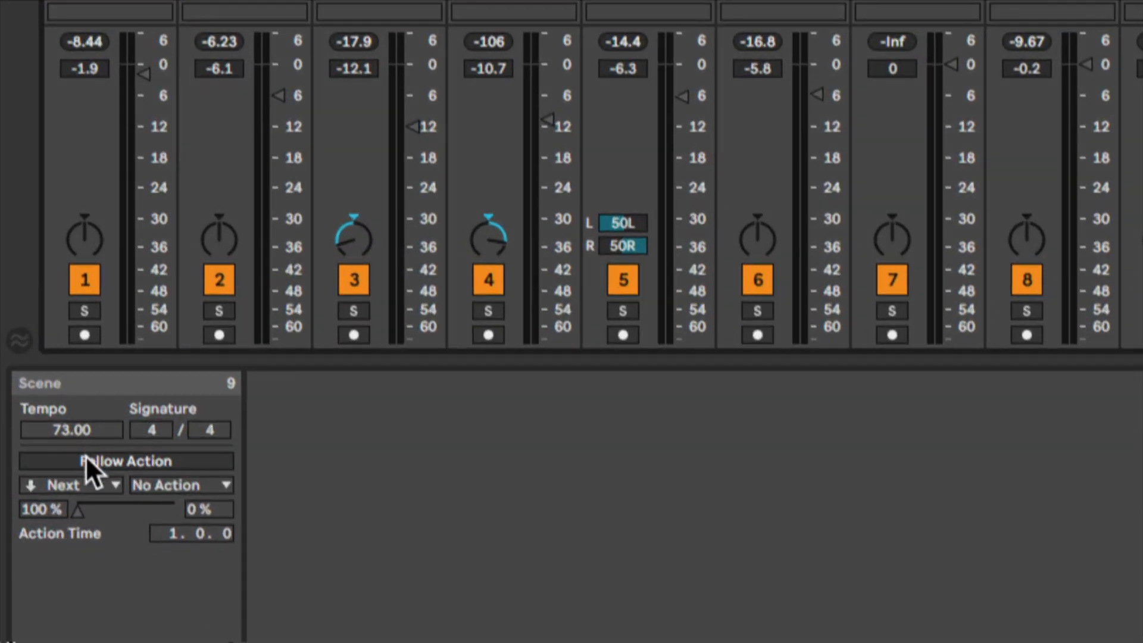
pyautogui.click(77, 467)
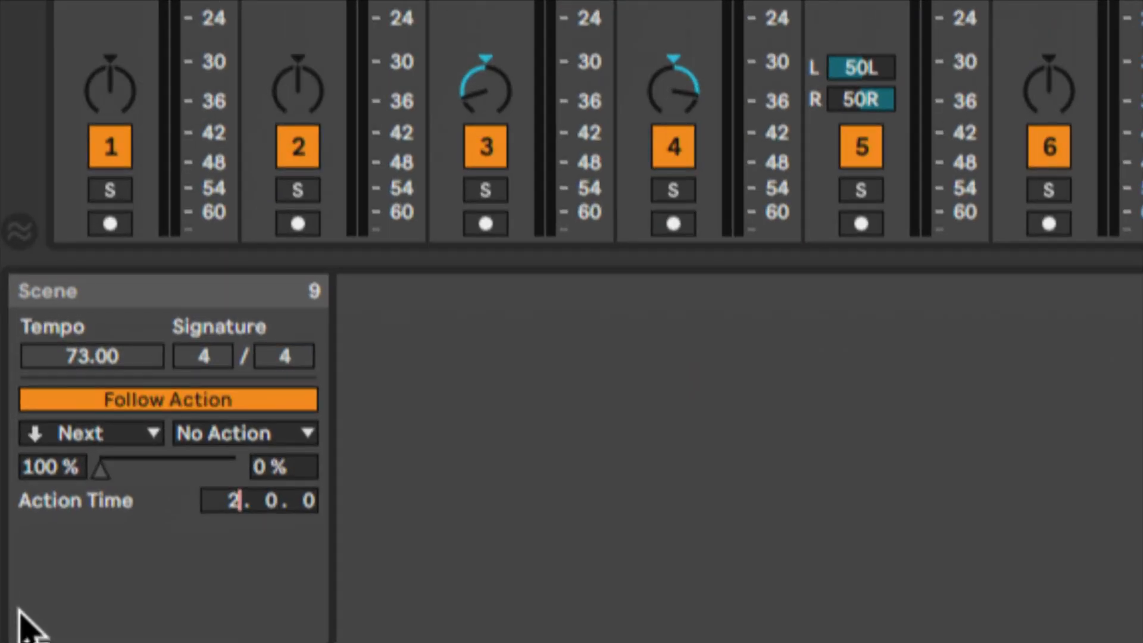
pyautogui.click(116, 437)
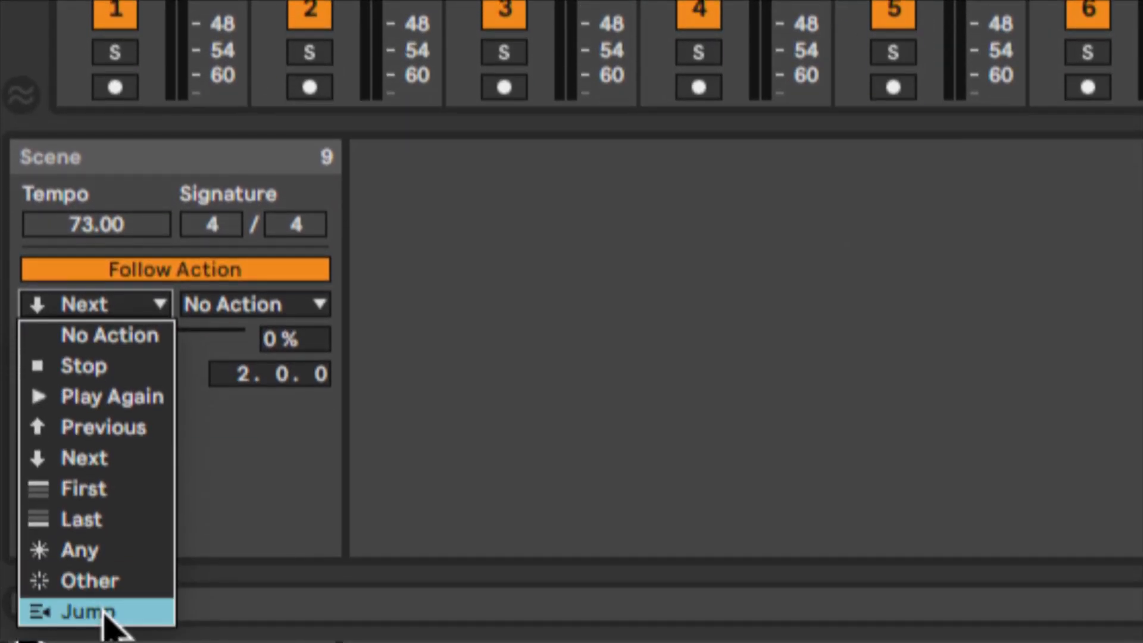
pyautogui.click(110, 610)
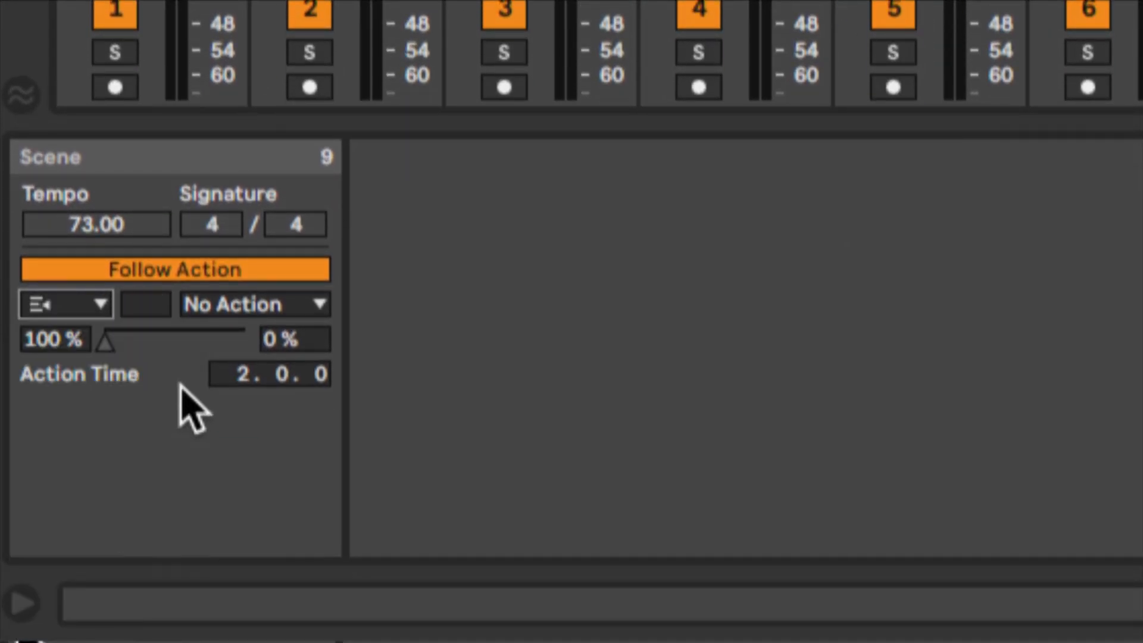
pyautogui.click(244, 306)
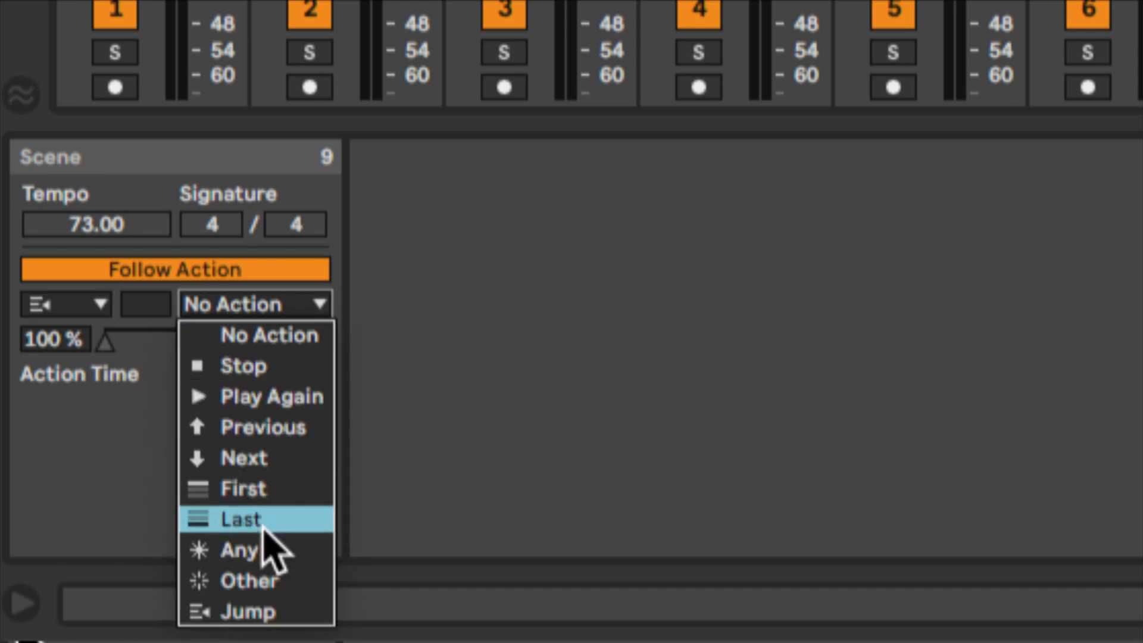
pyautogui.click(252, 612)
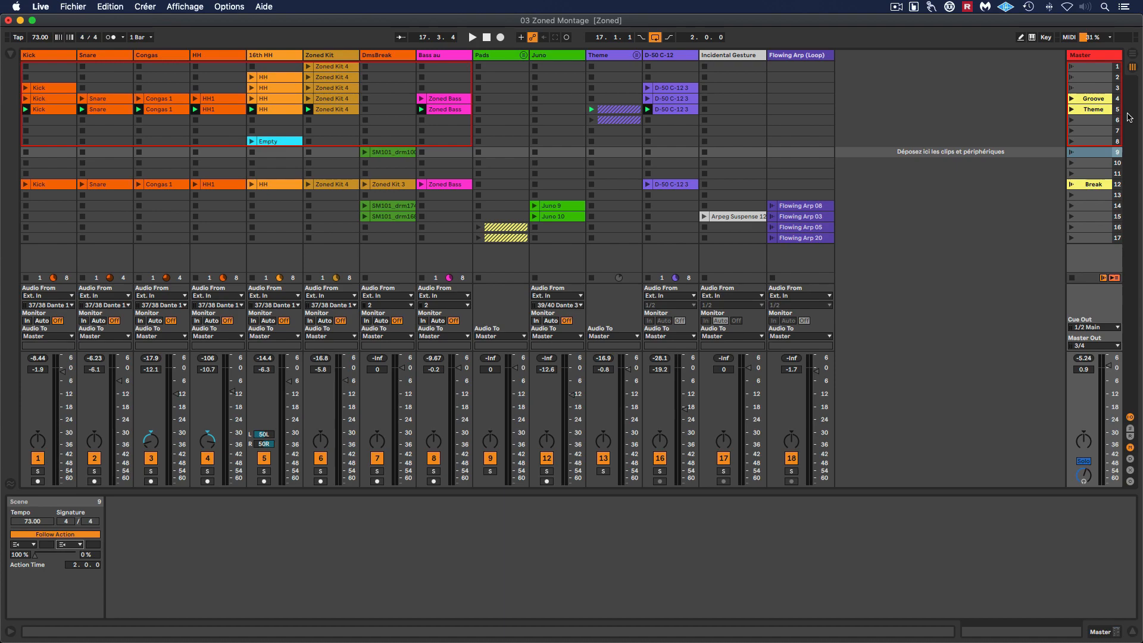
# Set scene 9's two jump targets to scenes 3 and 5, with chances of 50 % each
pyautogui.click(1098, 89)
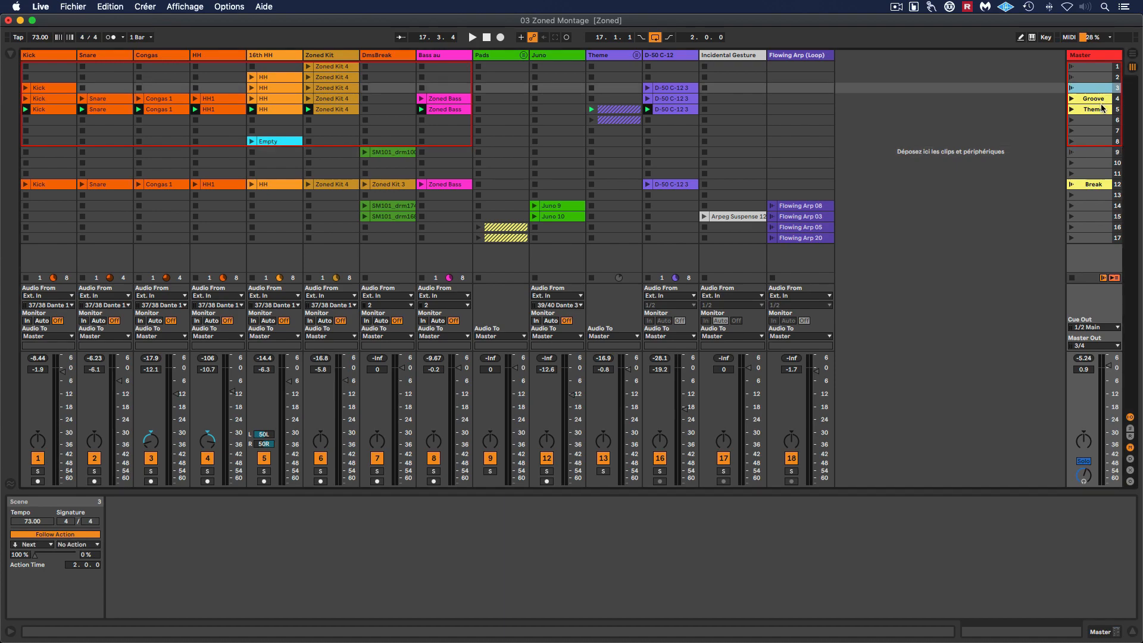
pyautogui.click(1106, 110)
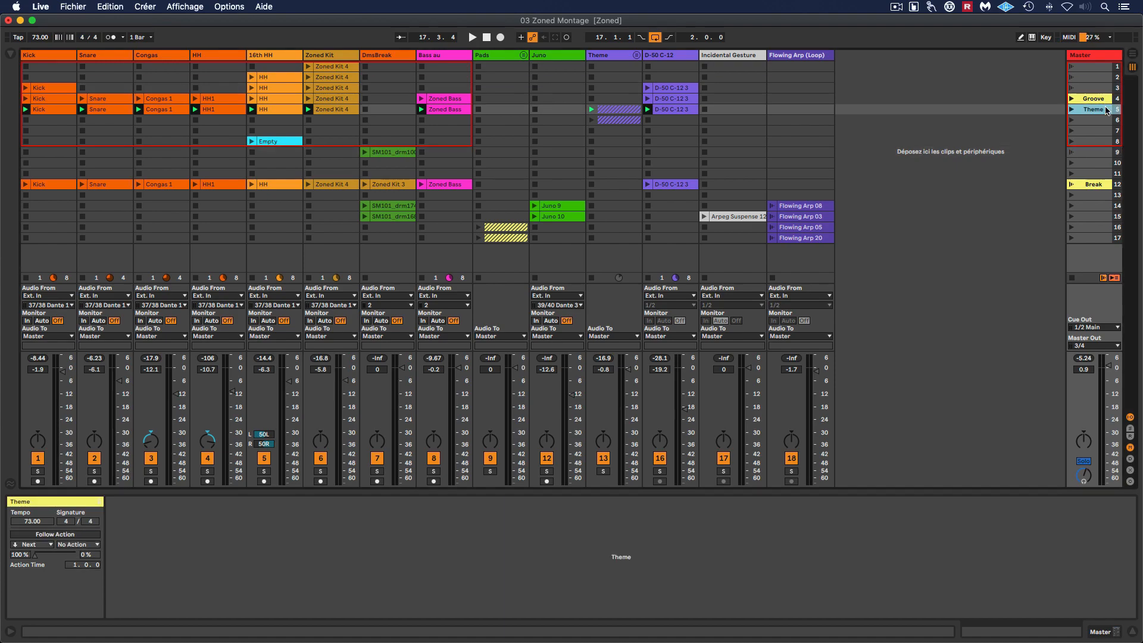
pyautogui.click(1102, 162)
pyautogui.click(1100, 151)
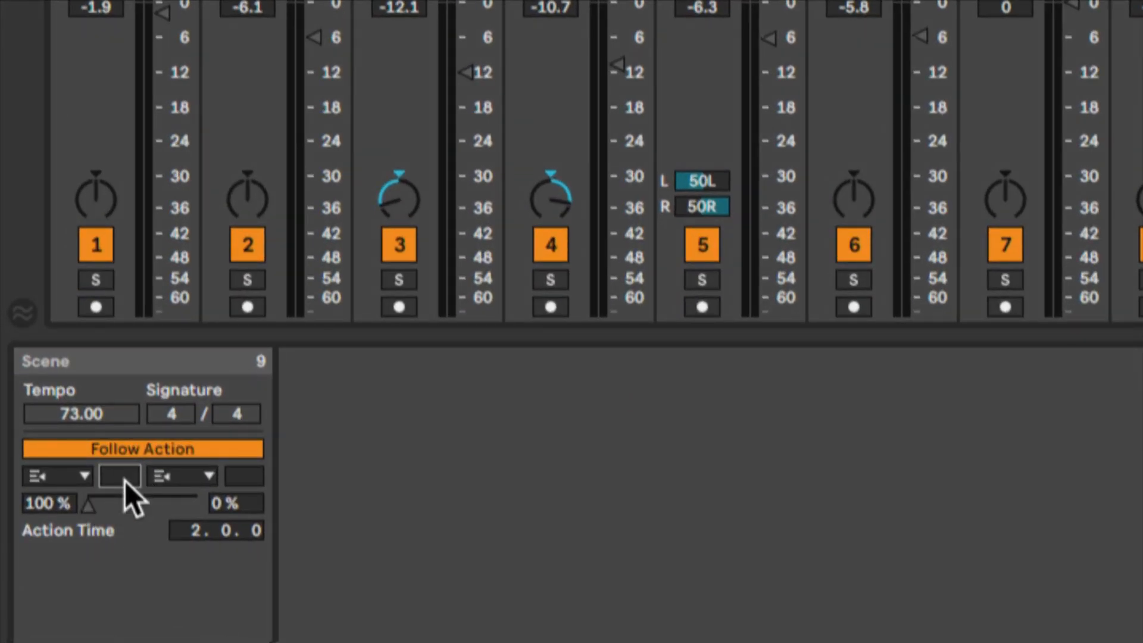
pyautogui.click(123, 481)
pyautogui.write('3')
pyautogui.click(249, 481)
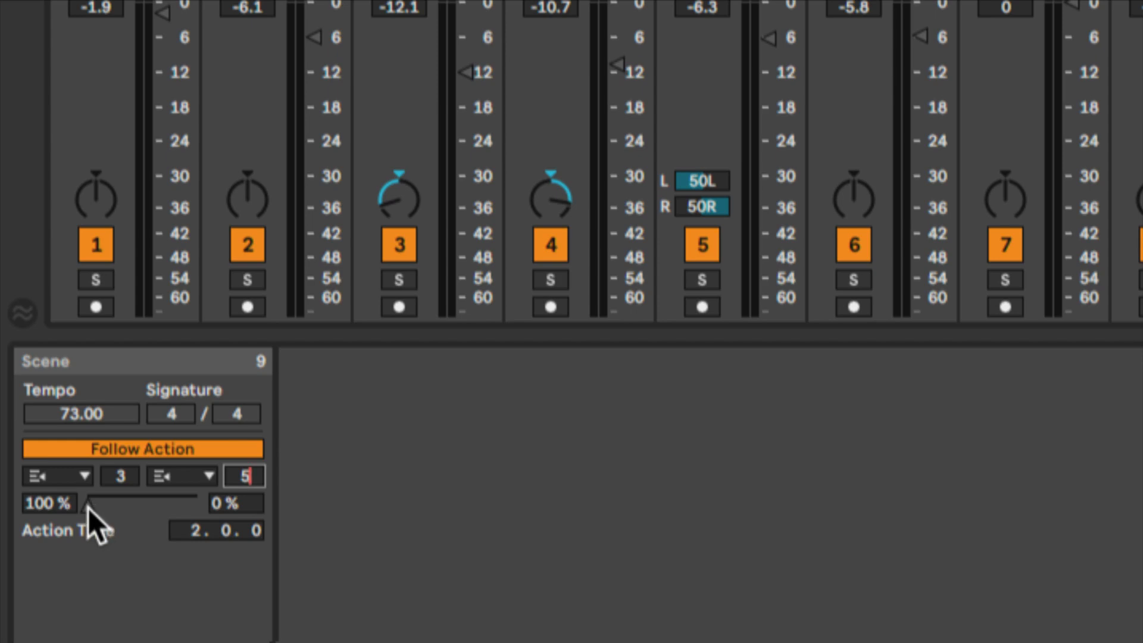
pyautogui.press('Return')
pyautogui.moveTo(88, 508); pyautogui.dragTo(141, 503)
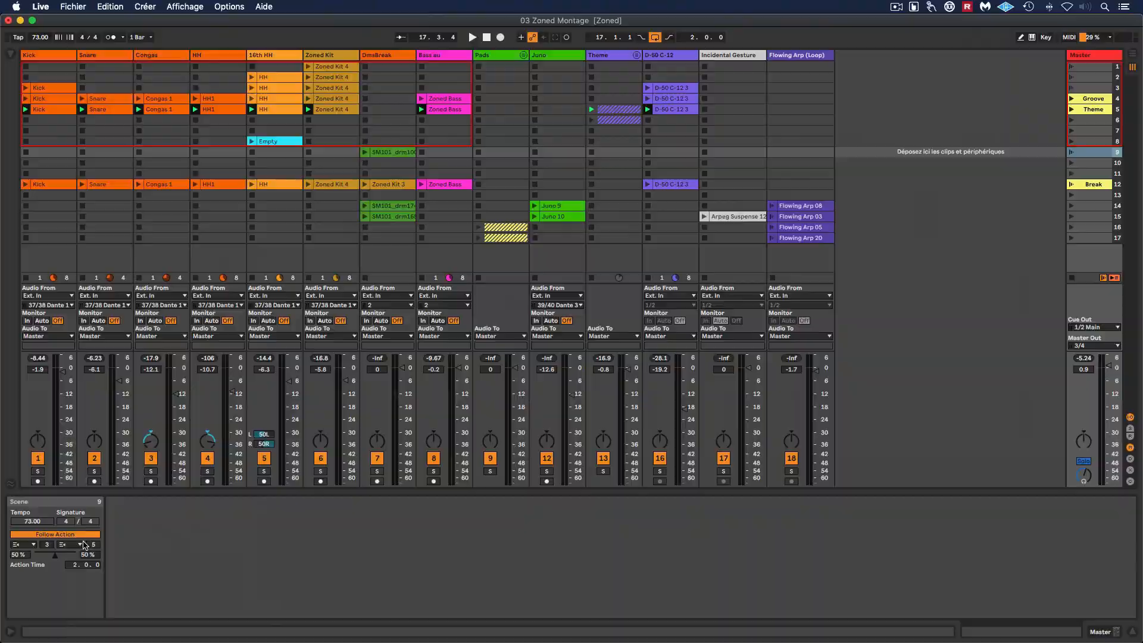
# Launch scene 9 to test its random jump and launch the Juno 9 clip over the running groove
pyautogui.click(1072, 152)
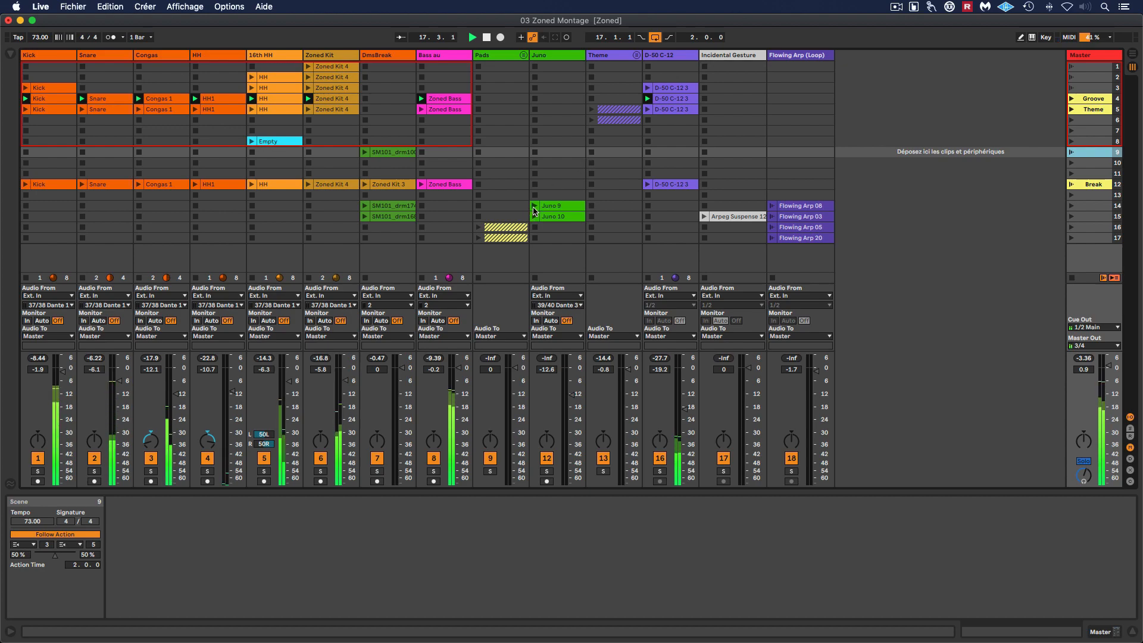
pyautogui.click(534, 206)
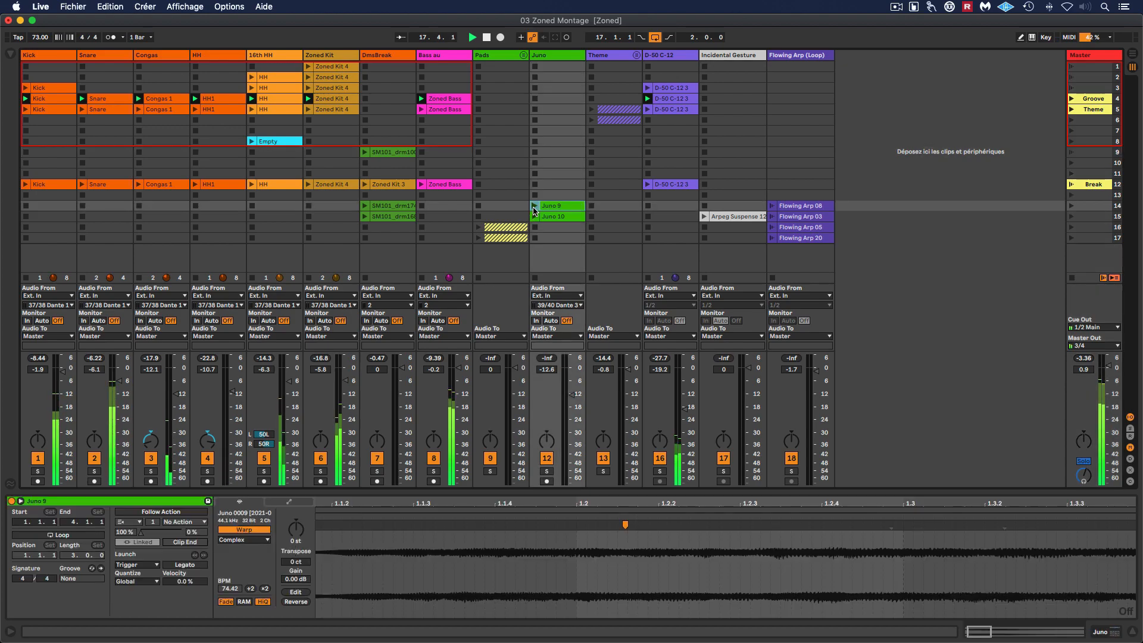